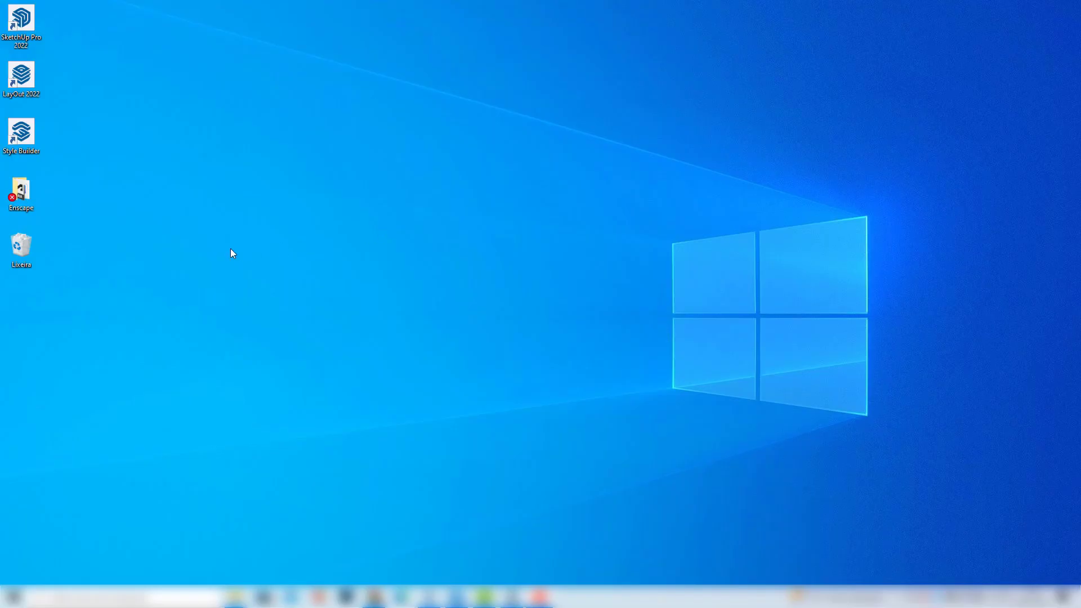
# - Launch SketchUp Pro 2022, create a new model from the Simple (Meters) template and dismiss the Enscape welcome dialog
pyautogui.doubleClick(30, 21)
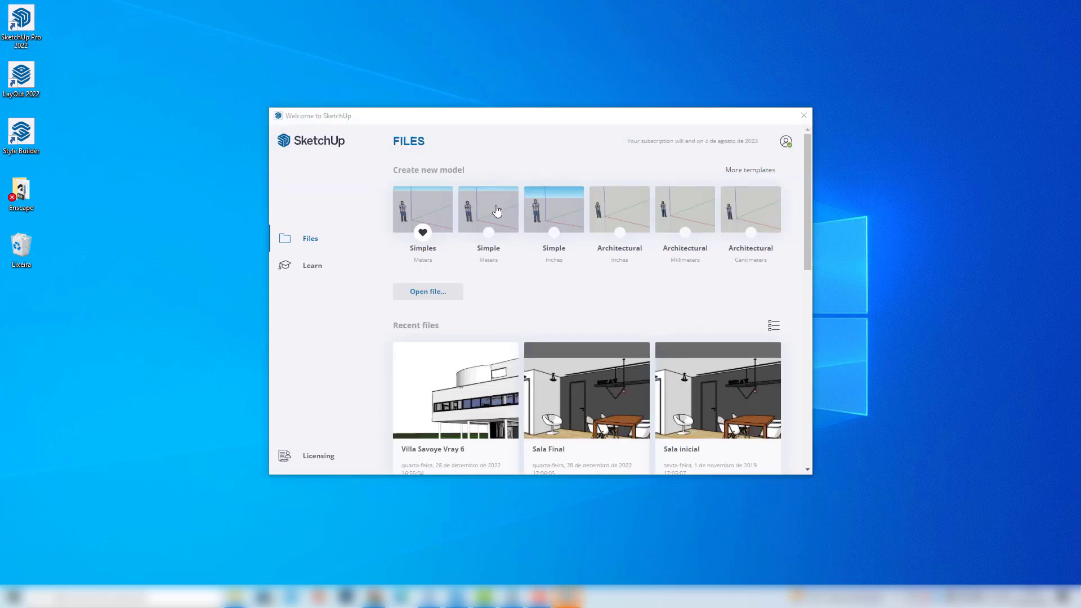
pyautogui.click(492, 210)
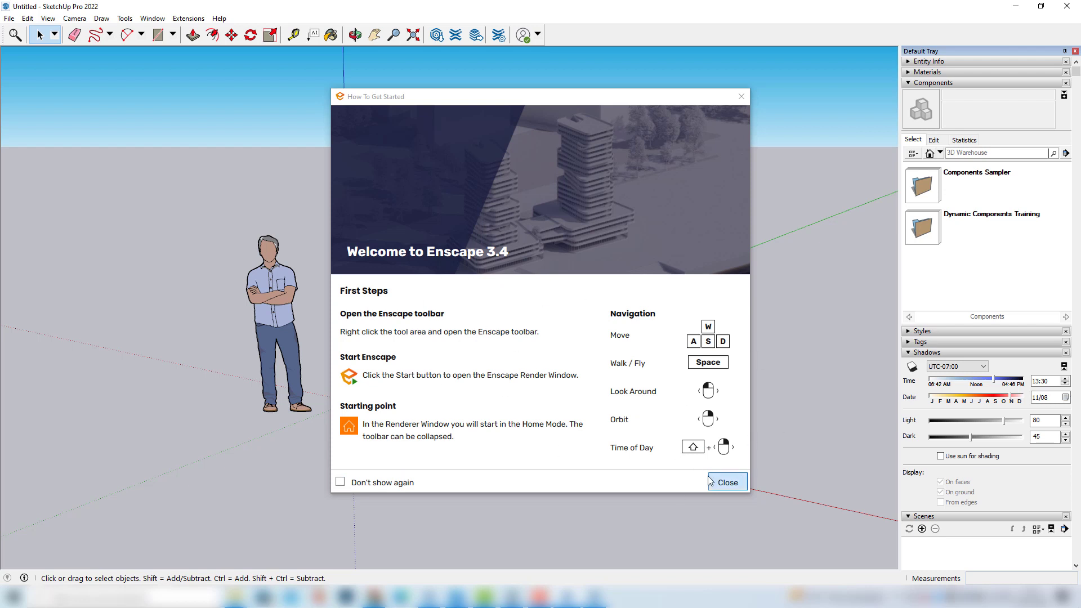
pyautogui.click(735, 483)
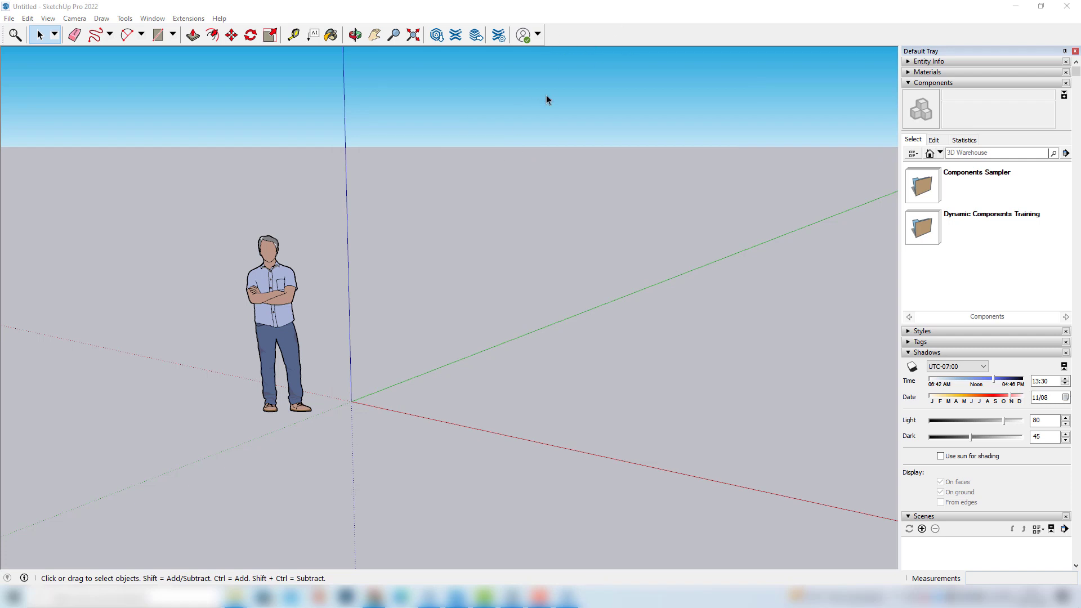
# - Display the Enscape toolbar and dock it in its own row above the Getting Started toolbar
pyautogui.rightClick(581, 32)
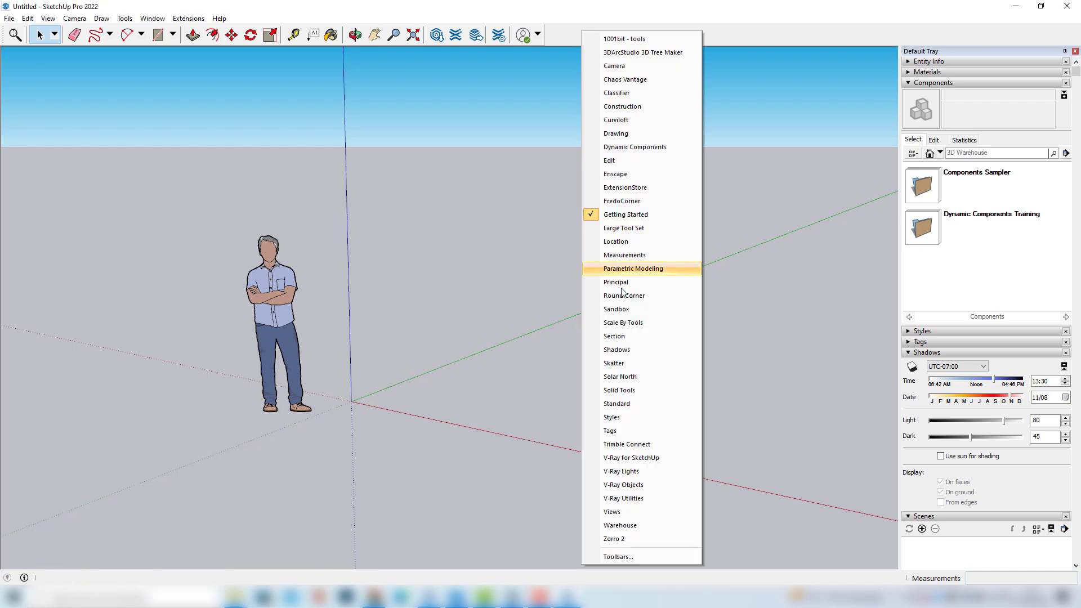
pyautogui.click(622, 174)
pyautogui.moveTo(693, 104); pyautogui.dragTo(2, 56)
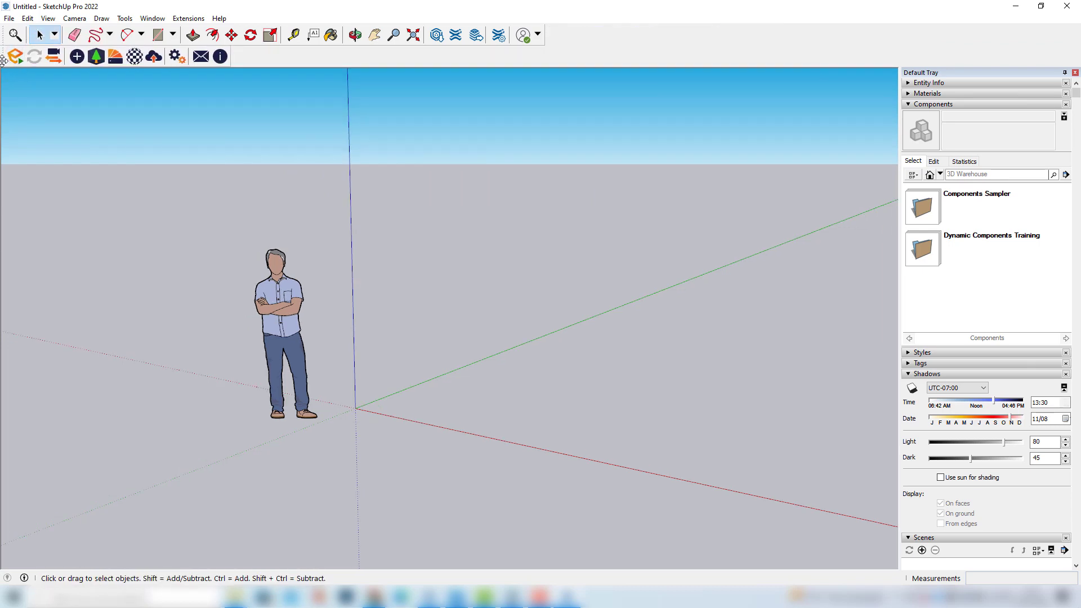
pyautogui.moveTo(3, 59); pyautogui.dragTo(4, 33)
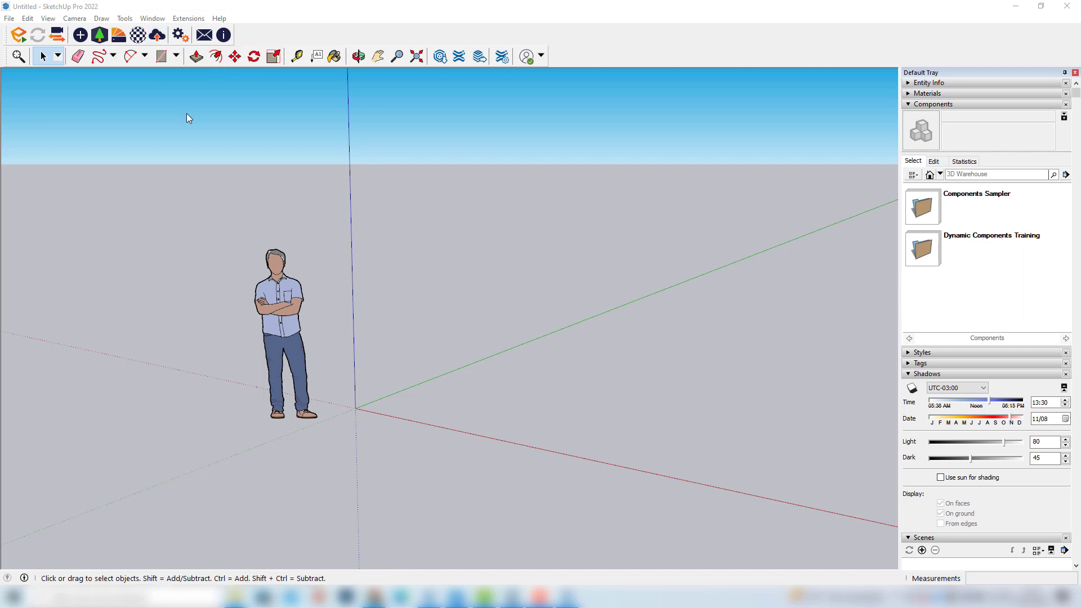
# - Open the SketchUp model Kitchen 01 from the Files folder
pyautogui.click(9, 18)
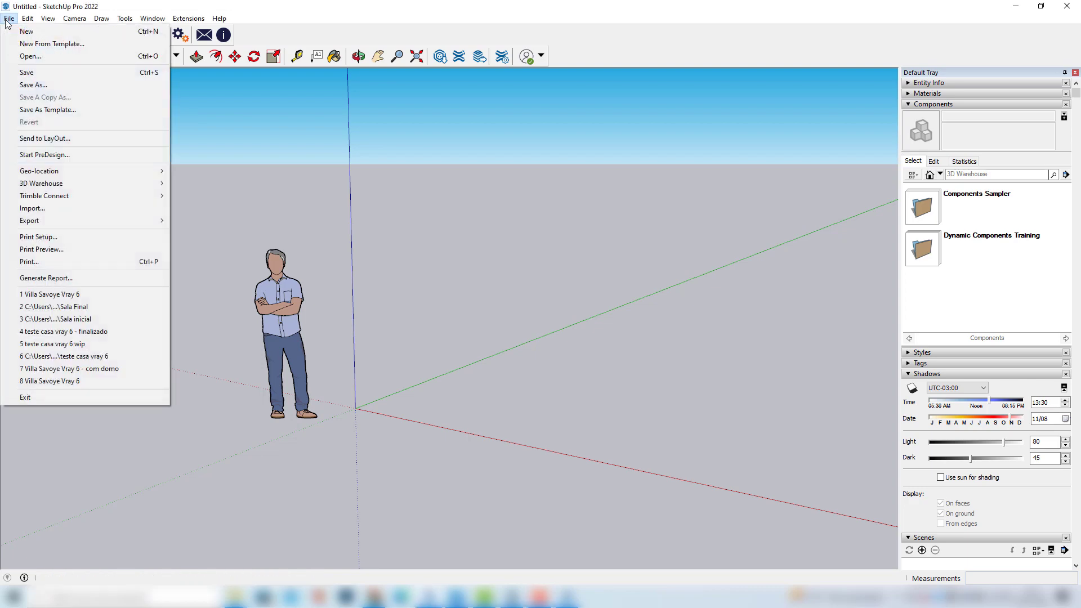
pyautogui.click(41, 58)
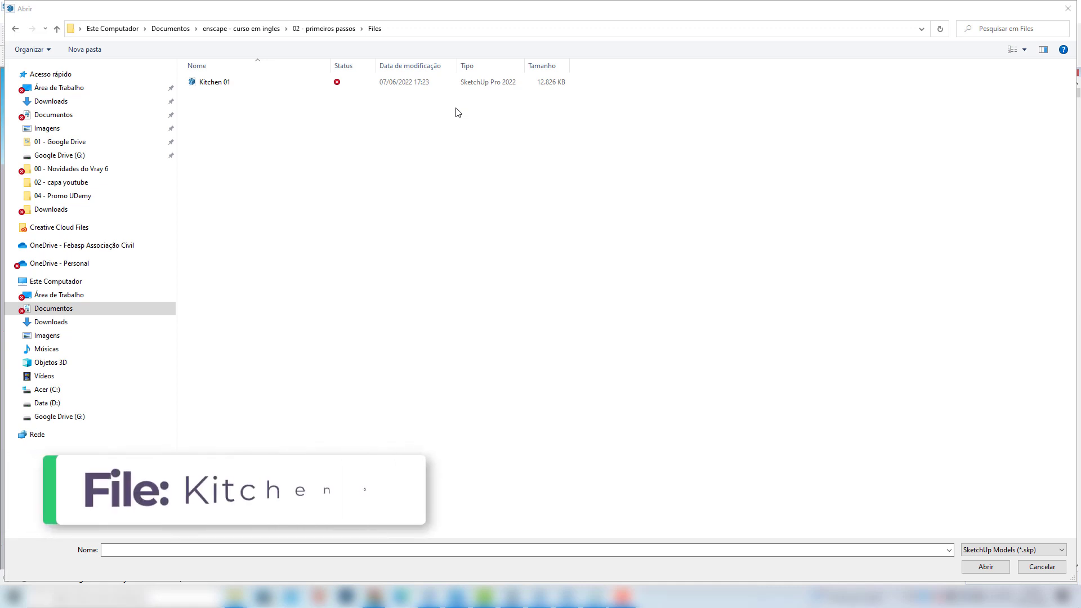
pyautogui.click(219, 82)
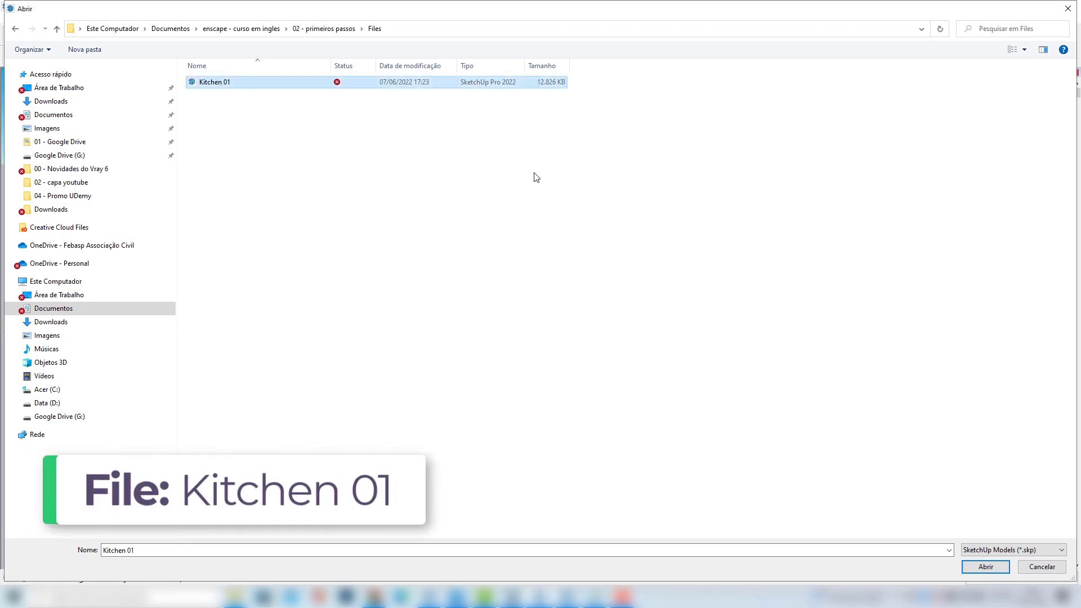
pyautogui.click(985, 566)
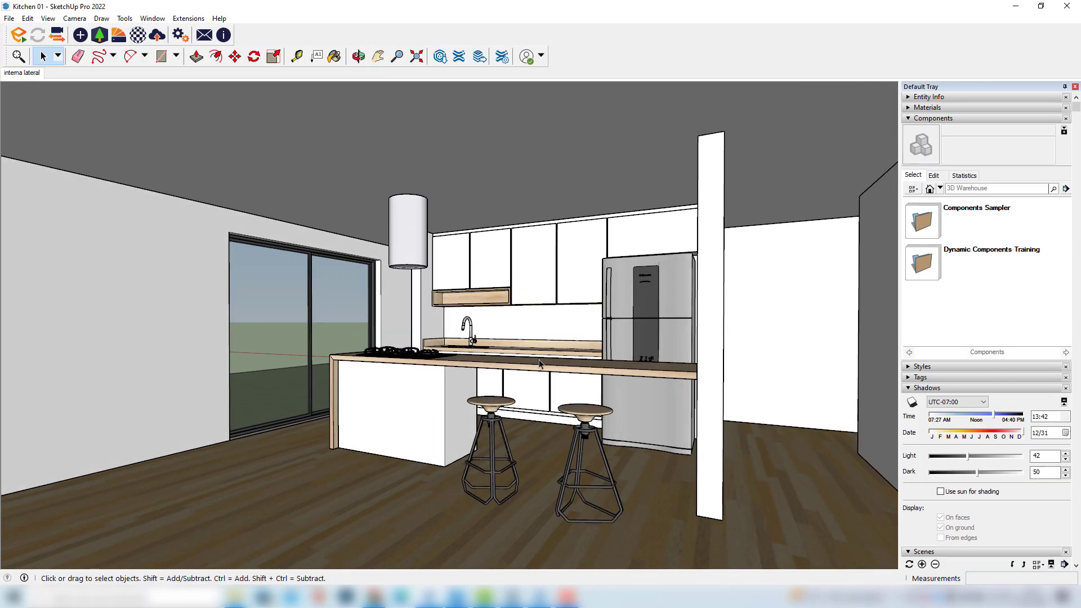
# - Start the Enscape render of the kitchen model and move its window so the kitchen island in SketchUp is uncovered
pyautogui.moveTo(542, 363); pyautogui.dragTo(618, 333, button='middle')
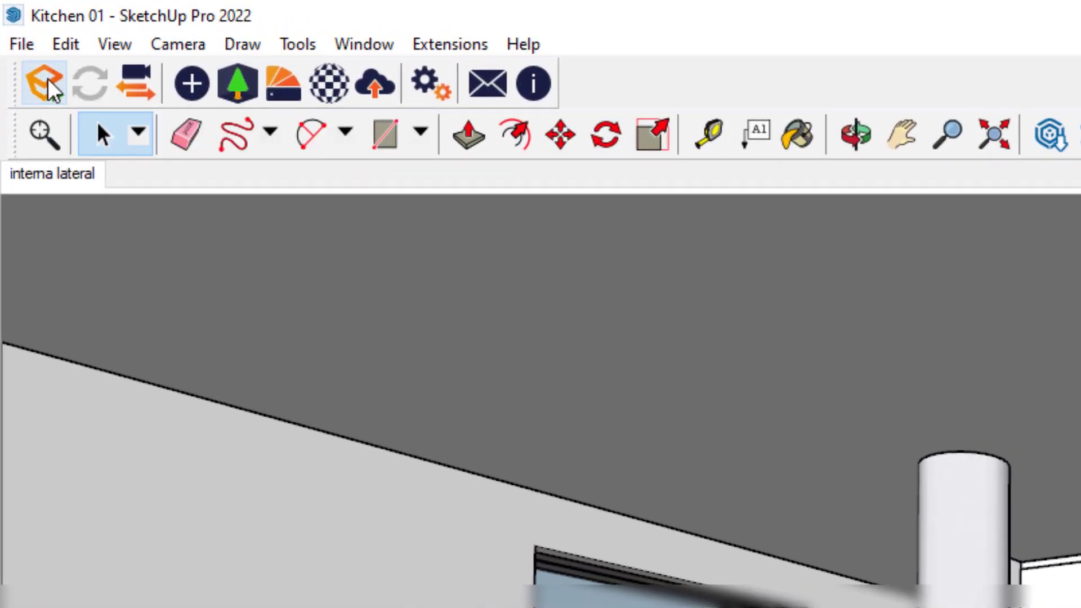
pyautogui.click(48, 87)
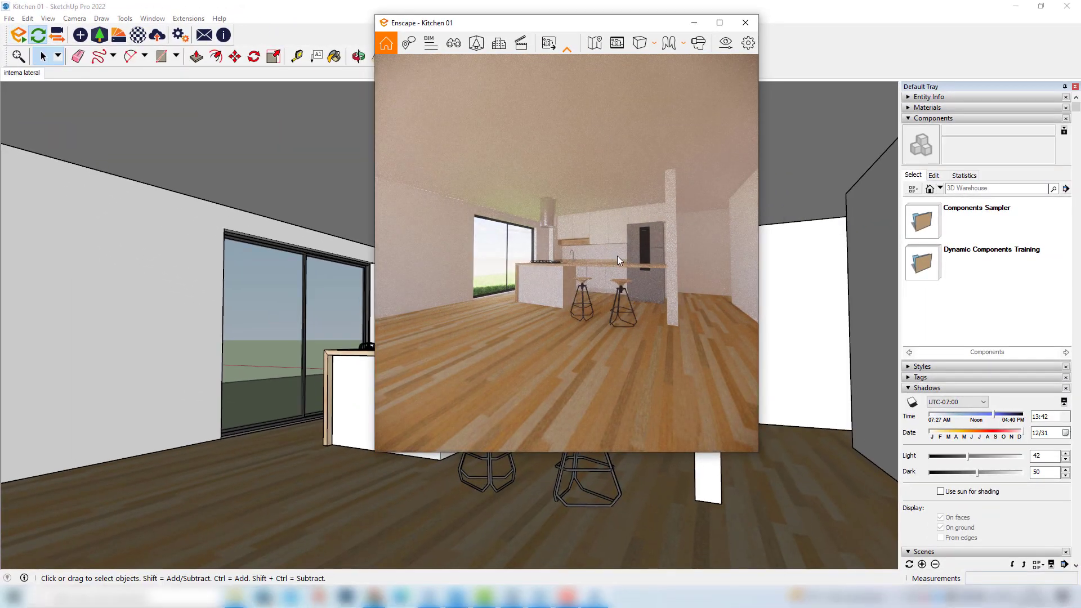
pyautogui.scroll(3, 621, 256)
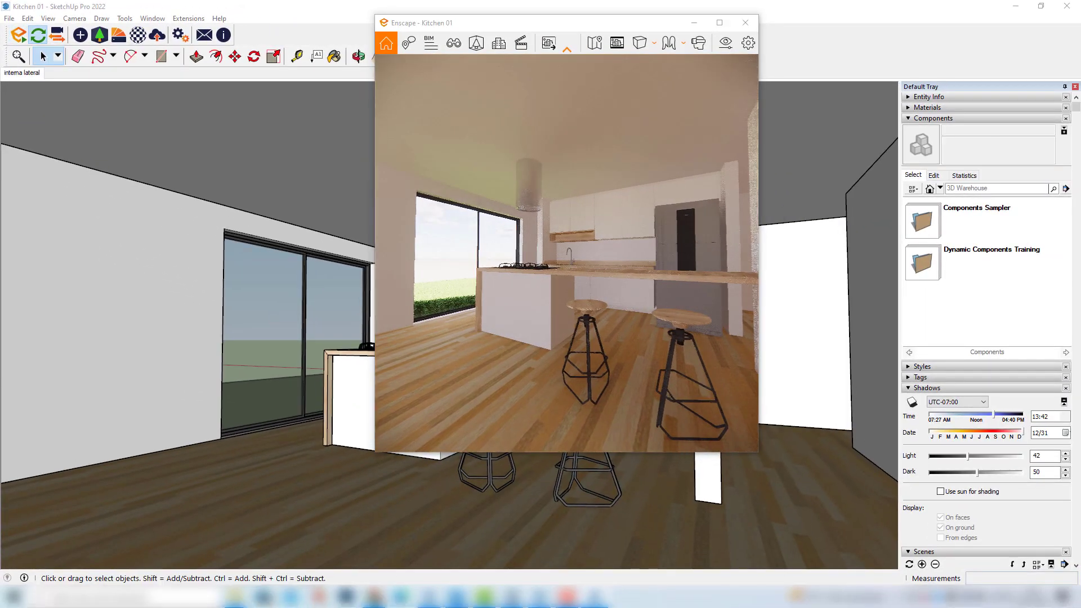
pyautogui.moveTo(621, 256)
pyautogui.mouseDown()
pyautogui.moveTo(650, 276)
pyautogui.moveTo(626, 266)
pyautogui.moveTo(641, 254)
pyautogui.mouseUp()
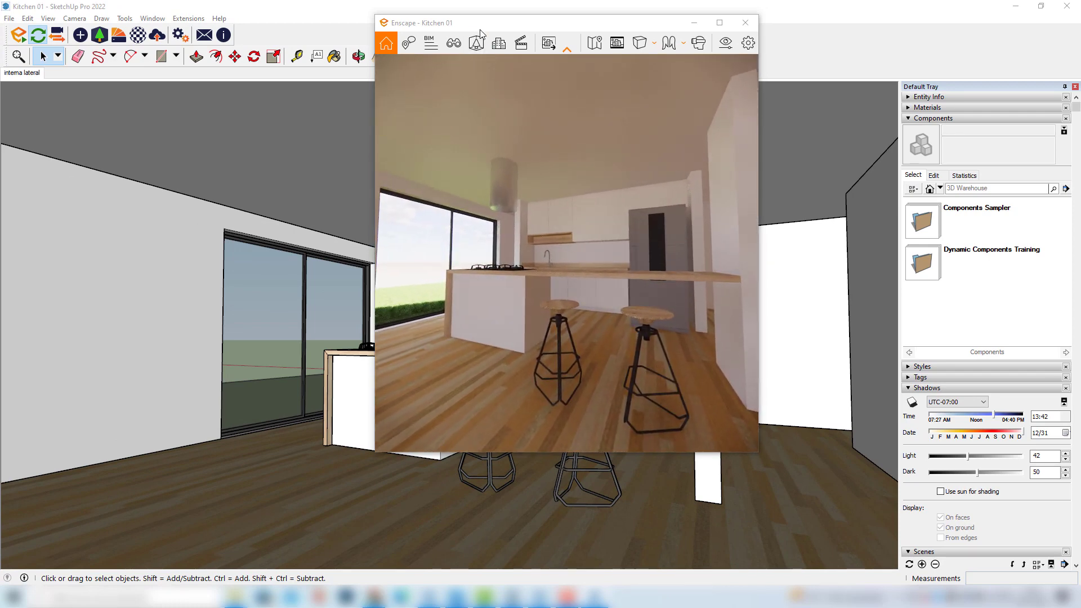
pyautogui.moveTo(480, 33); pyautogui.dragTo(666, 48)
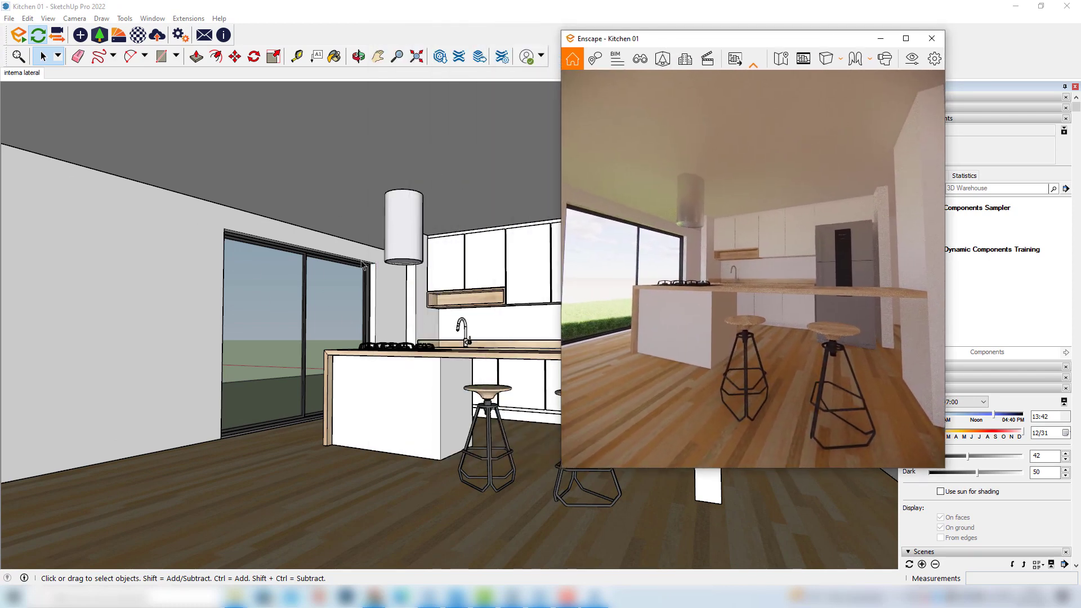
# - Examine the kitchen island, range hood and cabinets in the Enscape render from closer and farther viewpoints
pyautogui.moveTo(762, 315); pyautogui.dragTo(738, 316)
pyautogui.moveTo(667, 235); pyautogui.dragTo(761, 235)
pyautogui.scroll(3, 765, 225)
pyautogui.scroll(-2, 744, 284)
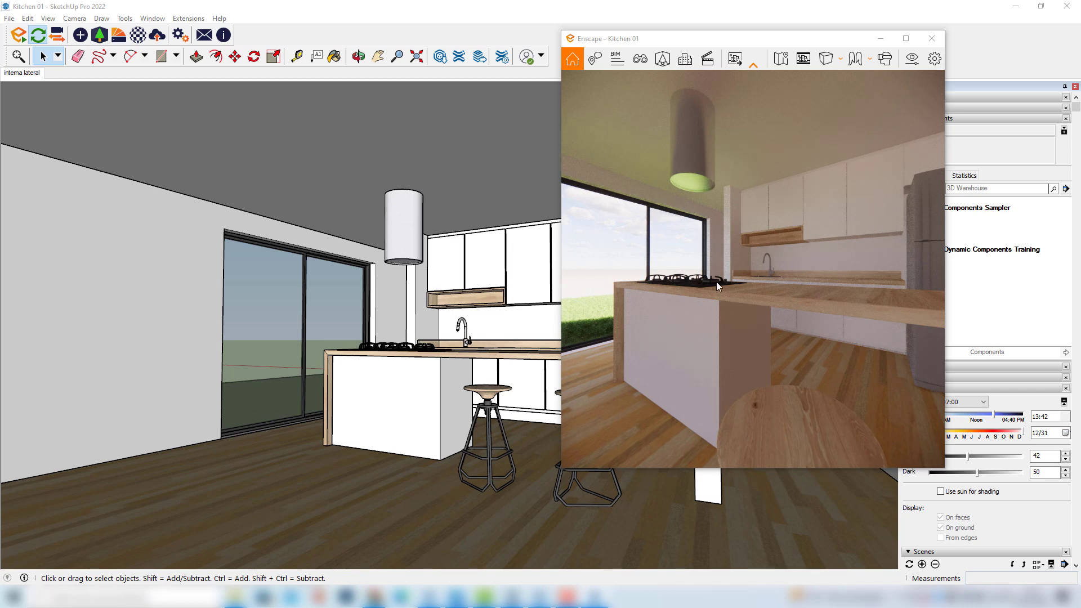
pyautogui.scroll(3, 716, 282)
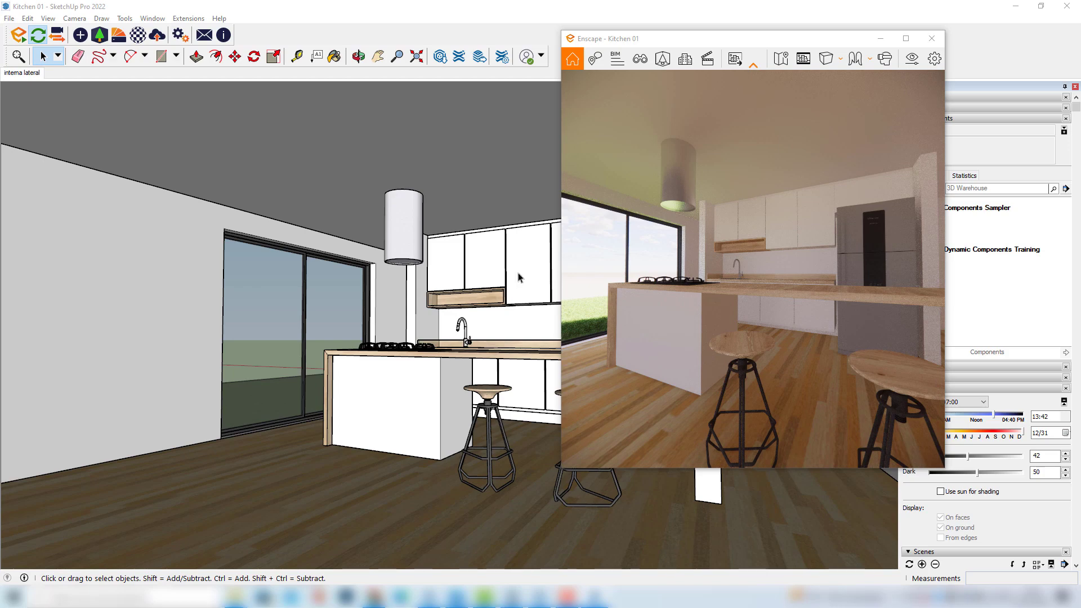
# - Move the stool nearest the island's cabinet base about 1.64 m across the floor toward the sliding glass door
pyautogui.moveTo(387, 315); pyautogui.dragTo(242, 254, button='middle')
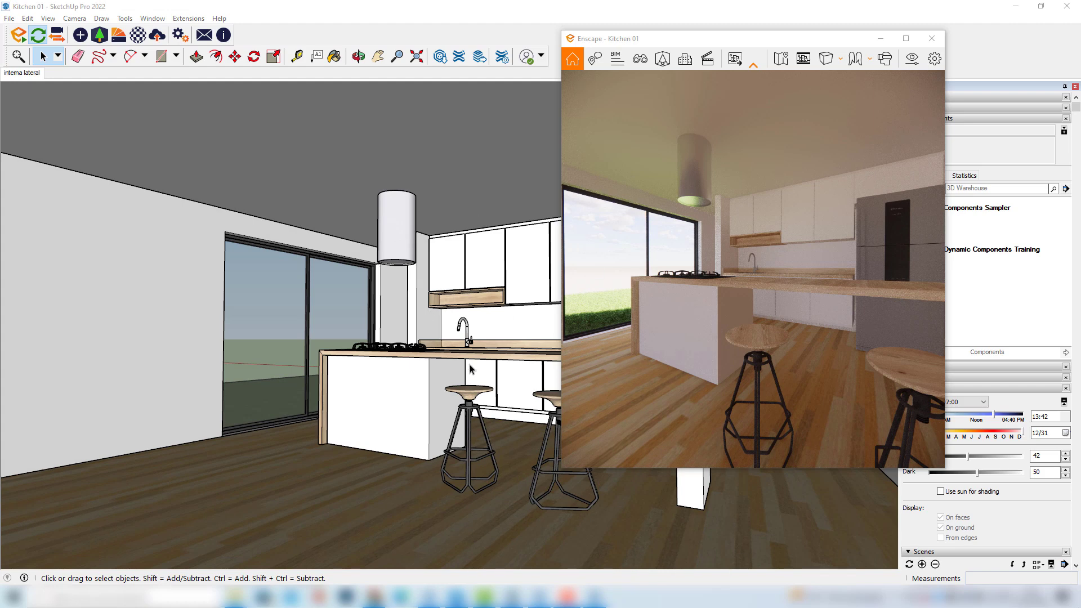
pyautogui.click(464, 397)
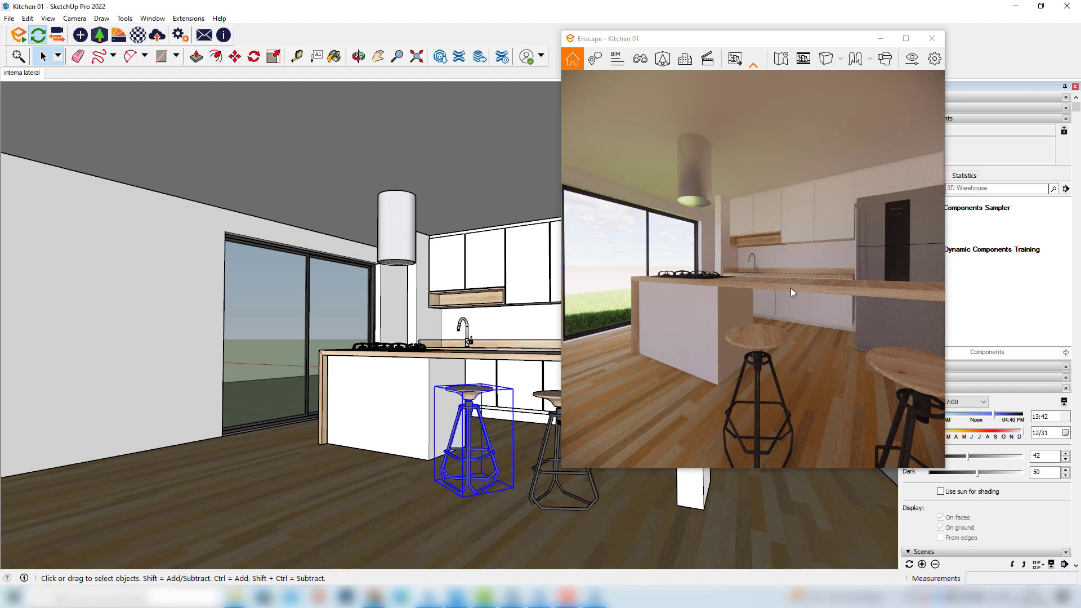
pyautogui.press('m')
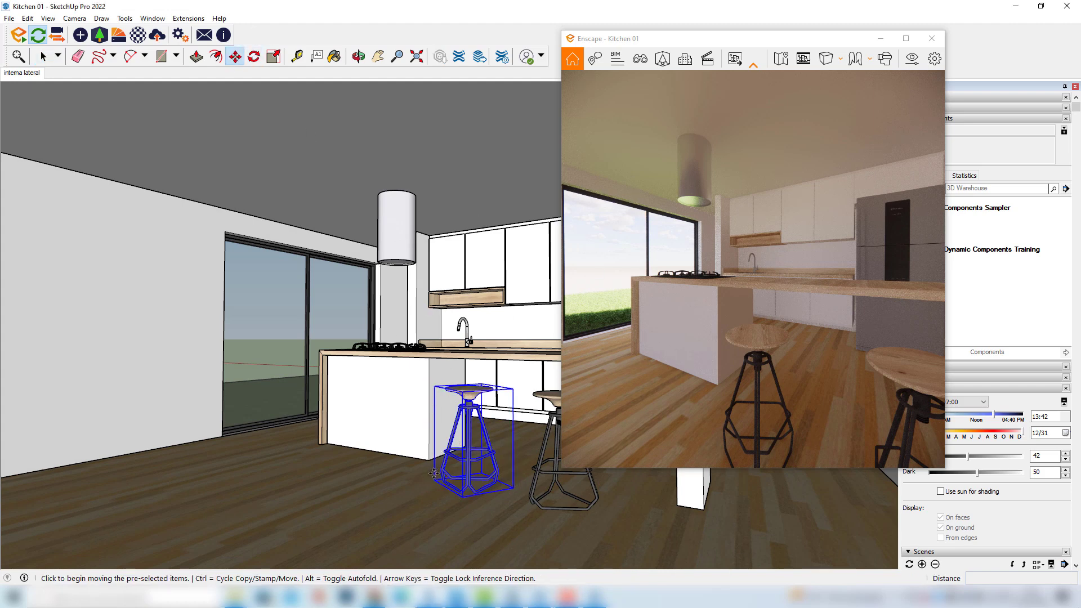
pyautogui.click(434, 474)
pyautogui.click(202, 488)
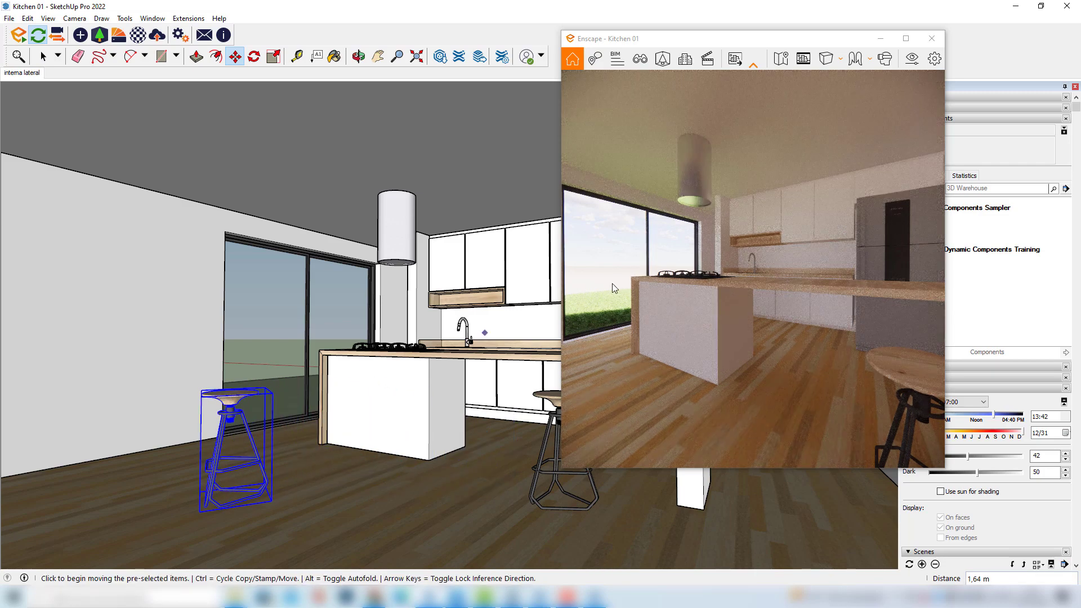
# - Inspect the relocated stool in the Enscape render from several viewpoints
pyautogui.scroll(-3, 723, 299)
pyautogui.scroll(1, 700, 291)
pyautogui.moveTo(701, 292); pyautogui.dragTo(623, 312)
pyautogui.moveTo(730, 293); pyautogui.dragTo(609, 235)
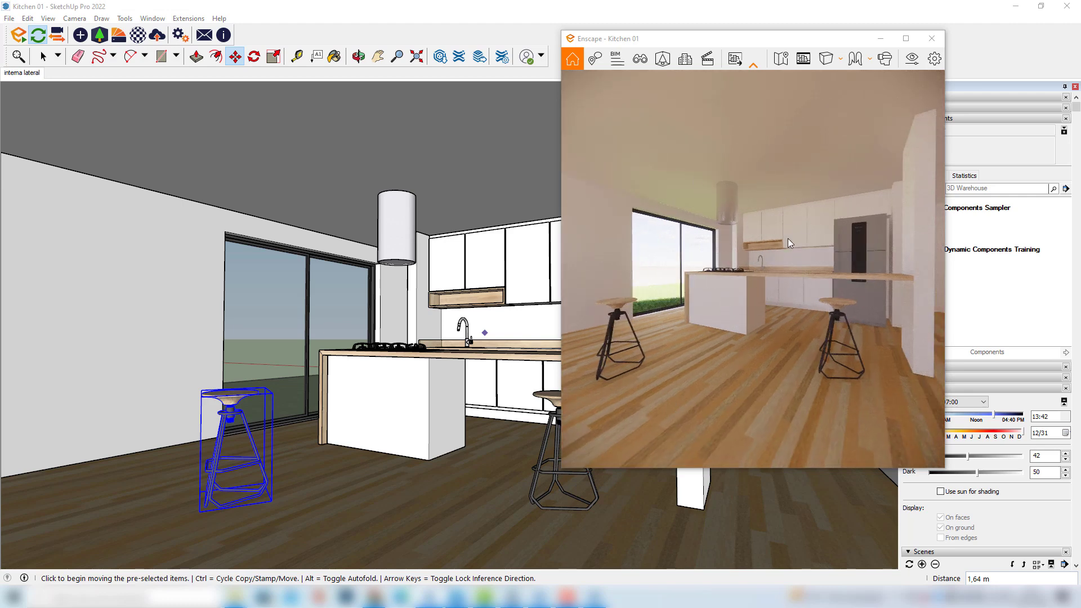
pyautogui.moveTo(716, 296)
pyautogui.mouseDown()
pyautogui.moveTo(670, 242)
pyautogui.moveTo(733, 292)
pyautogui.moveTo(674, 286)
pyautogui.mouseUp()
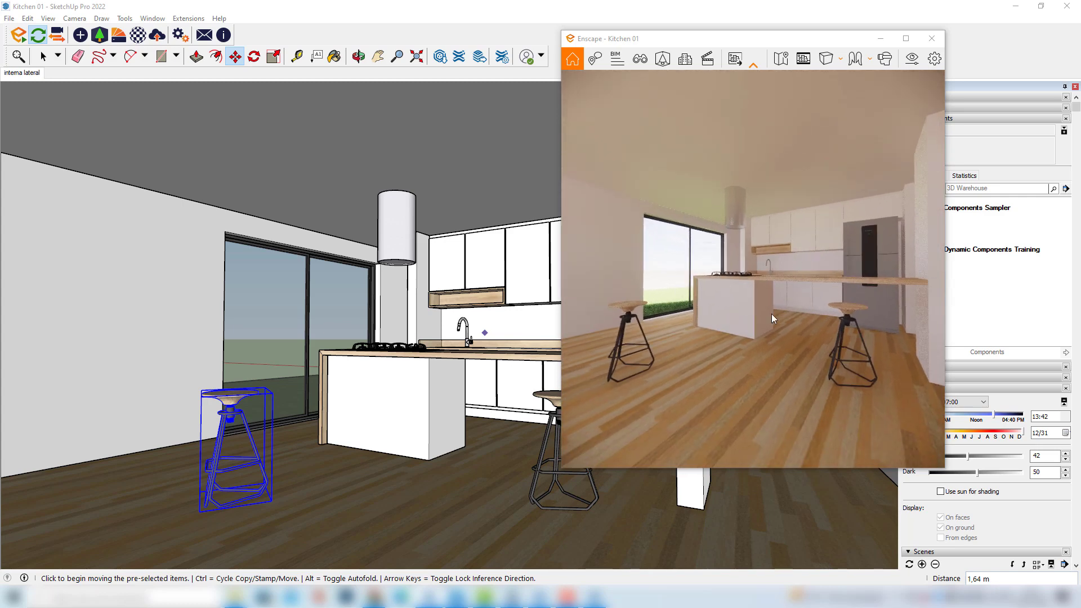
pyautogui.scroll(2, 771, 318)
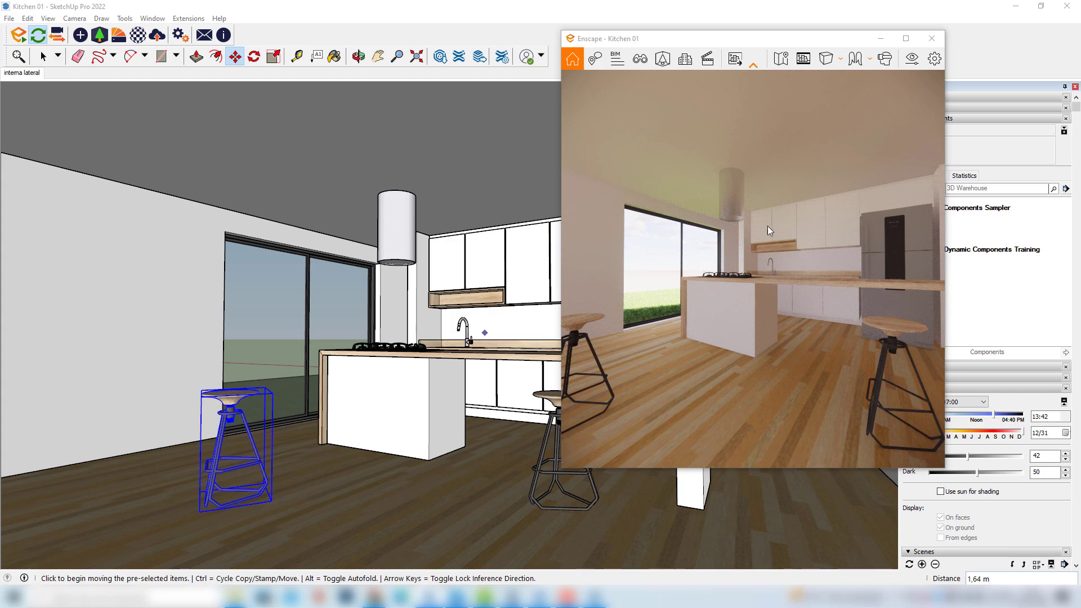
# - Enlarge the Enscape window until it covers most of the SketchUp screen and reposition it
pyautogui.moveTo(707, 41)
pyautogui.mouseDown()
pyautogui.moveTo(594, 52)
pyautogui.moveTo(647, 46)
pyautogui.moveTo(606, 56)
pyautogui.mouseUp()
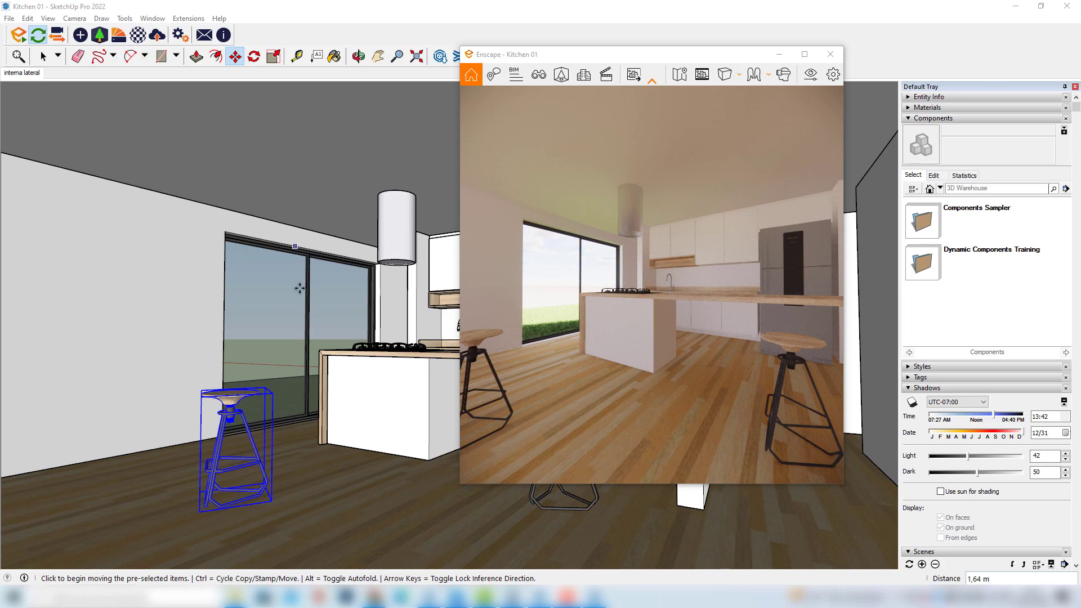
pyautogui.moveTo(460, 483); pyautogui.dragTo(12, 563)
pyautogui.moveTo(843, 45); pyautogui.dragTo(980, 24)
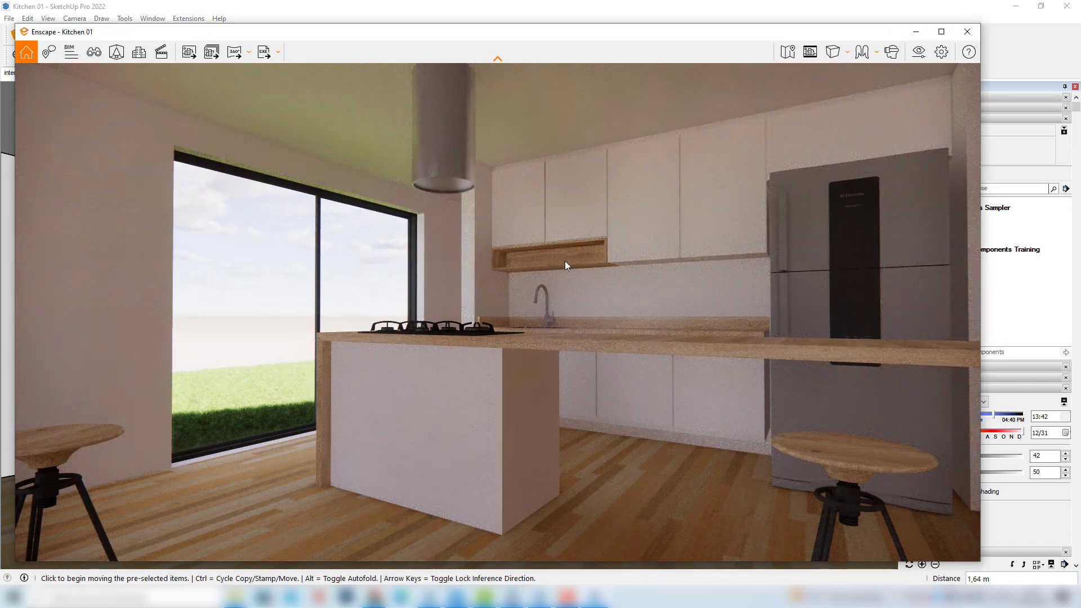
pyautogui.moveTo(554, 268); pyautogui.dragTo(506, 347)
pyautogui.moveTo(304, 36)
pyautogui.mouseDown()
pyautogui.moveTo(453, 28)
pyautogui.moveTo(615, 53)
pyautogui.mouseUp()
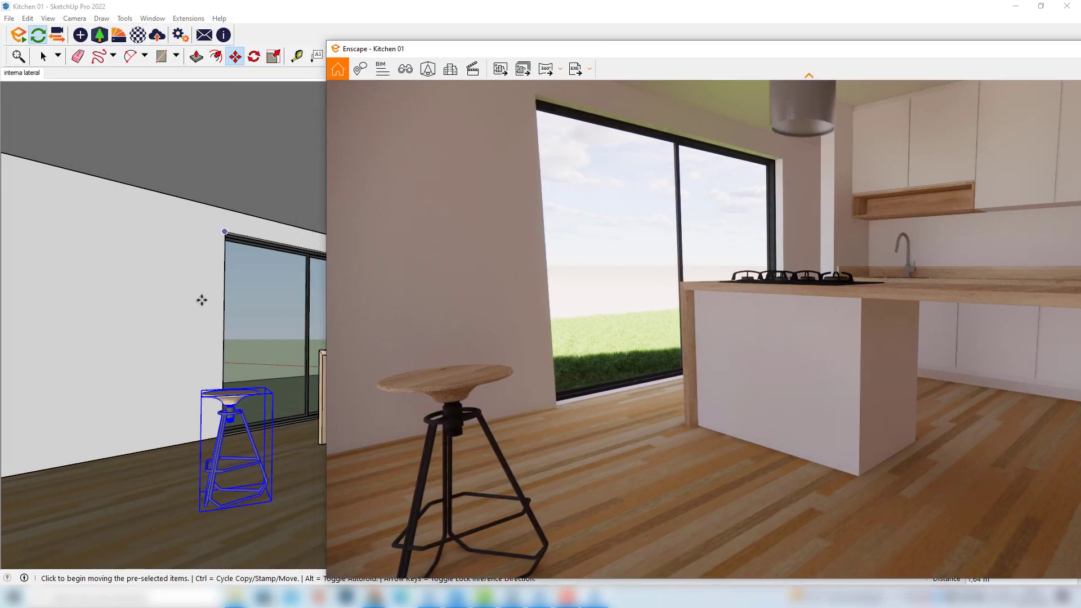
pyautogui.moveTo(492, 49); pyautogui.dragTo(191, 34)
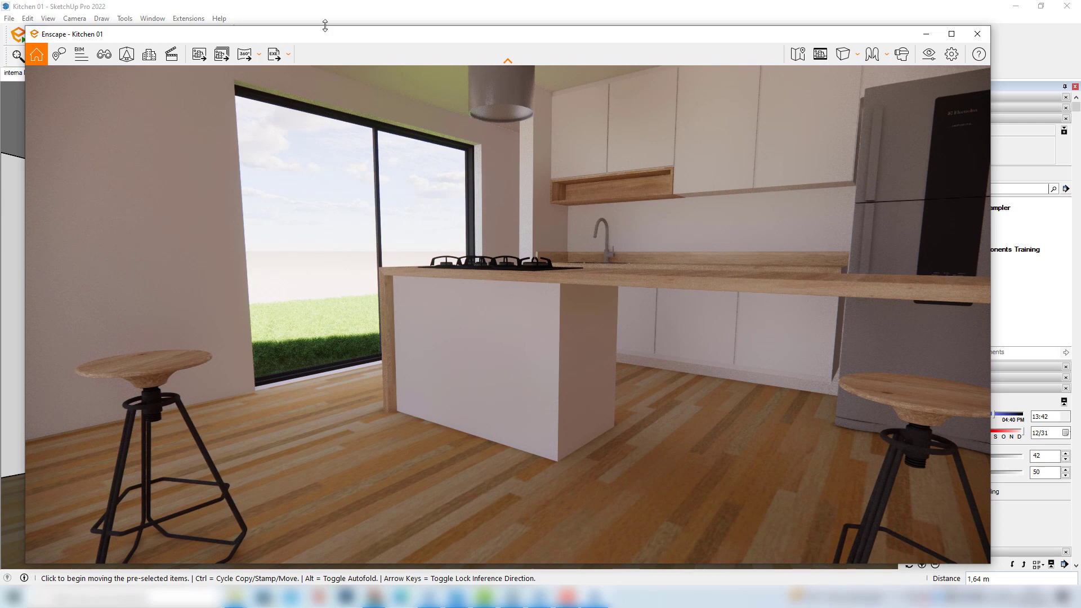
pyautogui.moveTo(377, 45); pyautogui.dragTo(366, 38)
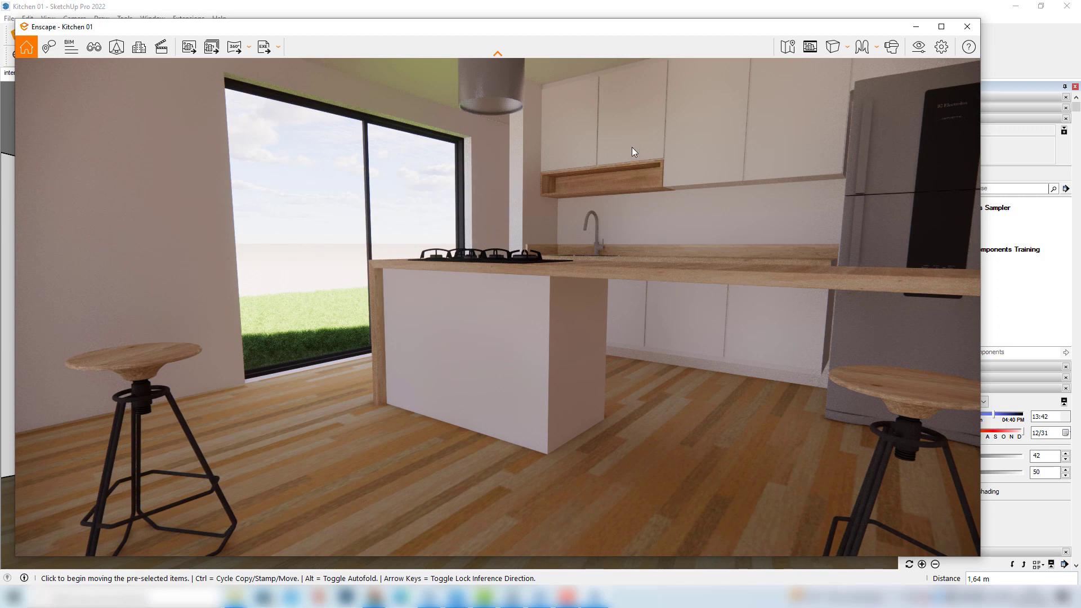
# - Shrink the Enscape window and place it over part of the SketchUp view, leaving the relocated stool uncovered
pyautogui.moveTo(16, 20)
pyautogui.mouseDown()
pyautogui.moveTo(298, 160)
pyautogui.moveTo(445, 174)
pyautogui.moveTo(467, 147)
pyautogui.mouseUp()
pyautogui.moveTo(687, 152); pyautogui.dragTo(629, 90)
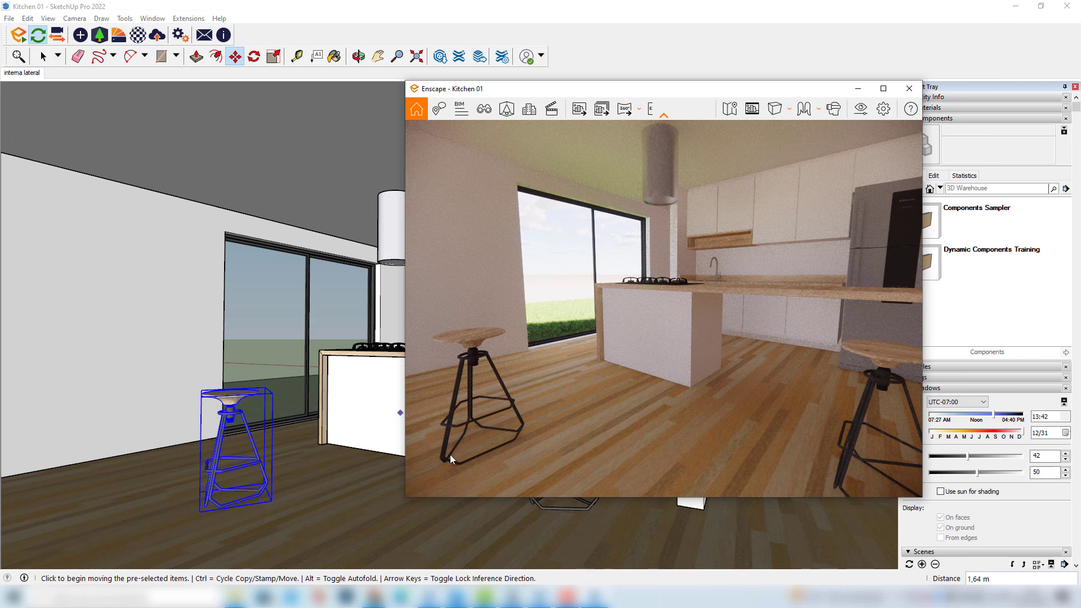
pyautogui.moveTo(405, 497); pyautogui.dragTo(453, 421)
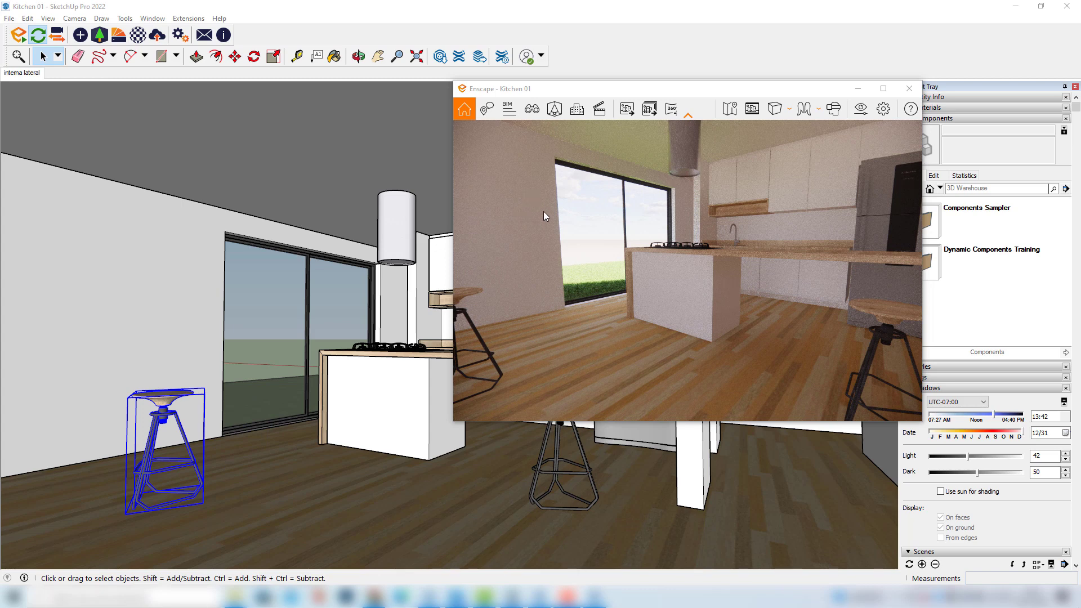
# - Arrange the SketchUp window and a smaller Enscape window side by side so both stay visible
pyautogui.click(350, 207)
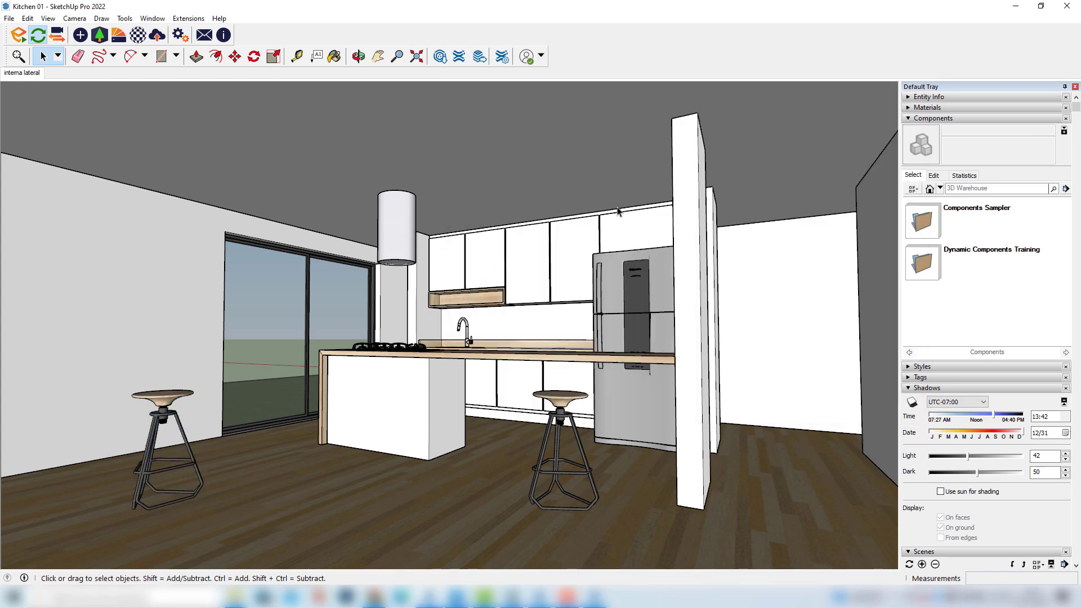
pyautogui.moveTo(500, 307); pyautogui.dragTo(484, 305, button='middle')
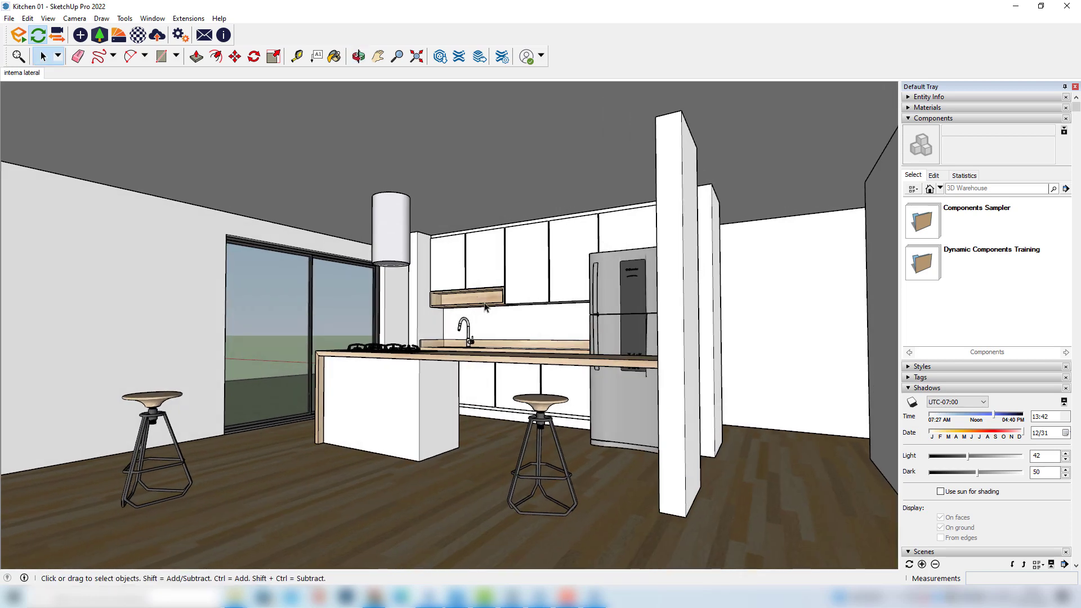
pyautogui.hotkey('alt', 'Tab')
pyautogui.hotkey('alt', 'Tab')
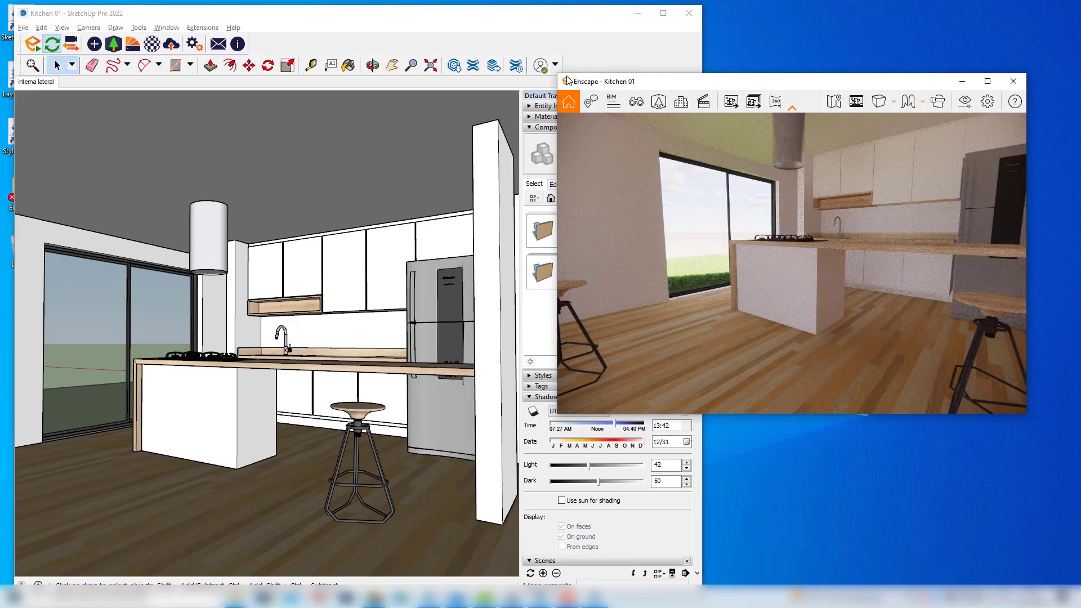
pyautogui.moveTo(558, 74)
pyautogui.mouseDown()
pyautogui.moveTo(716, 47)
pyautogui.moveTo(704, 50)
pyautogui.moveTo(699, 75)
pyautogui.moveTo(718, 93)
pyautogui.mouseUp()
pyautogui.click(446, 185)
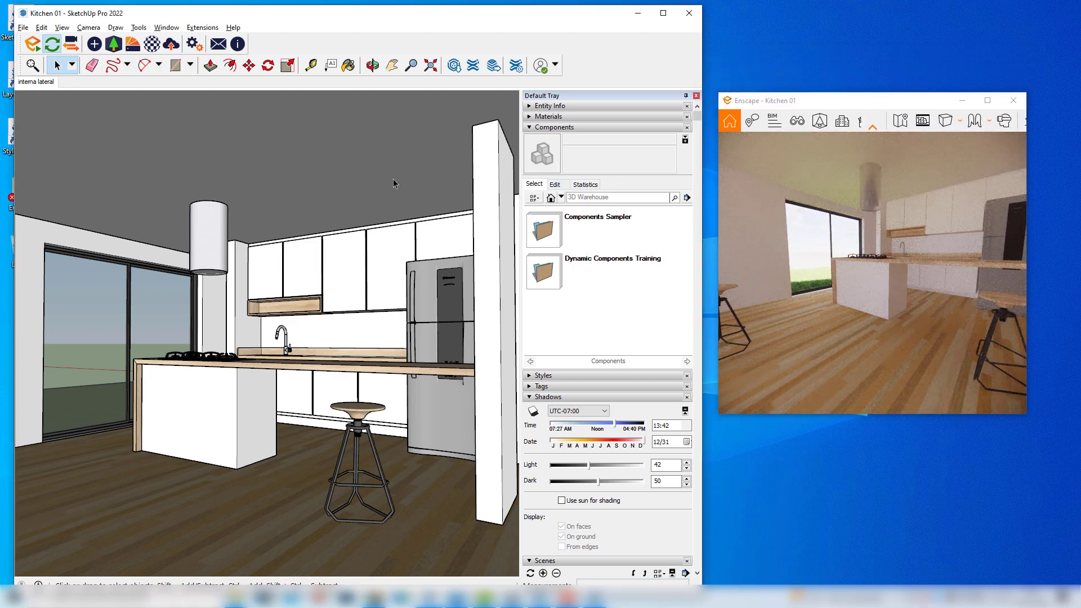
# - Move the Enscape window over the SketchUp model view and enlarge it until its whole toolbar shows
pyautogui.click(870, 207)
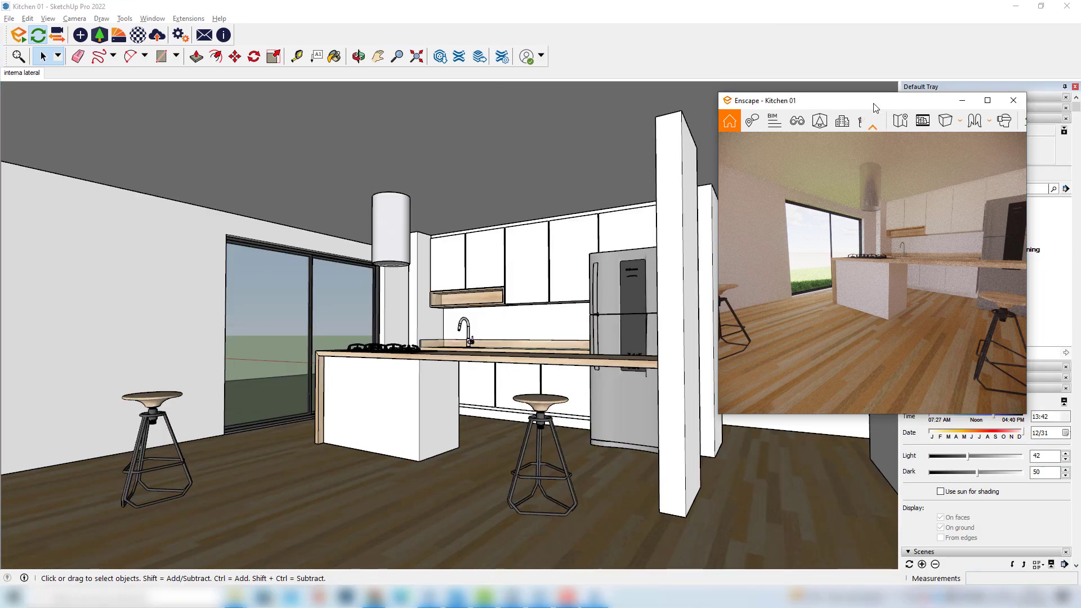
pyautogui.moveTo(874, 100)
pyautogui.mouseDown()
pyautogui.moveTo(719, 129)
pyautogui.moveTo(597, 55)
pyautogui.moveTo(607, 49)
pyautogui.mouseUp()
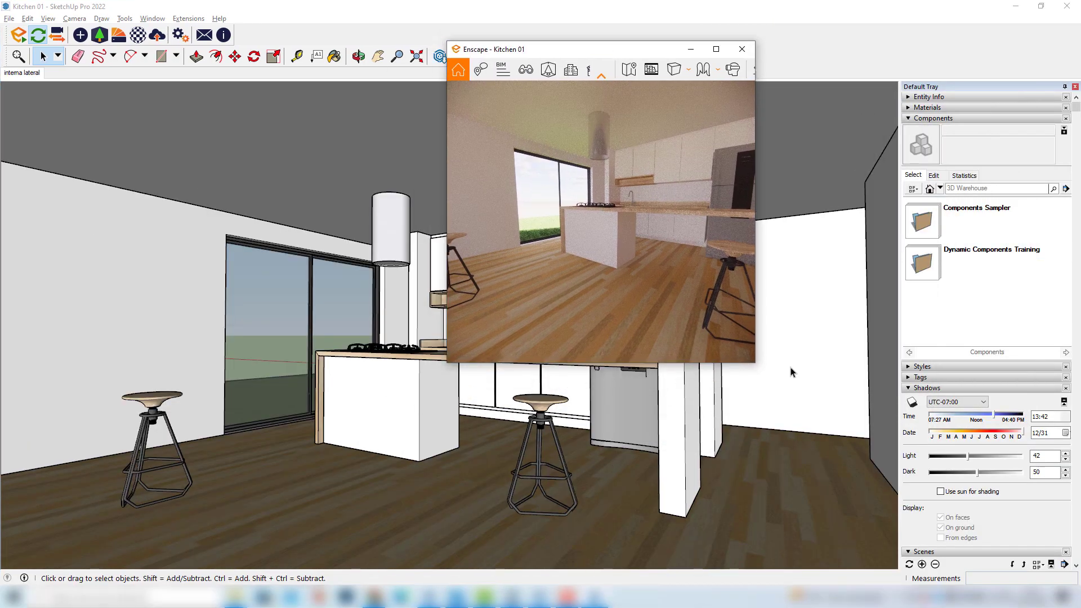
pyautogui.moveTo(754, 367); pyautogui.dragTo(915, 417)
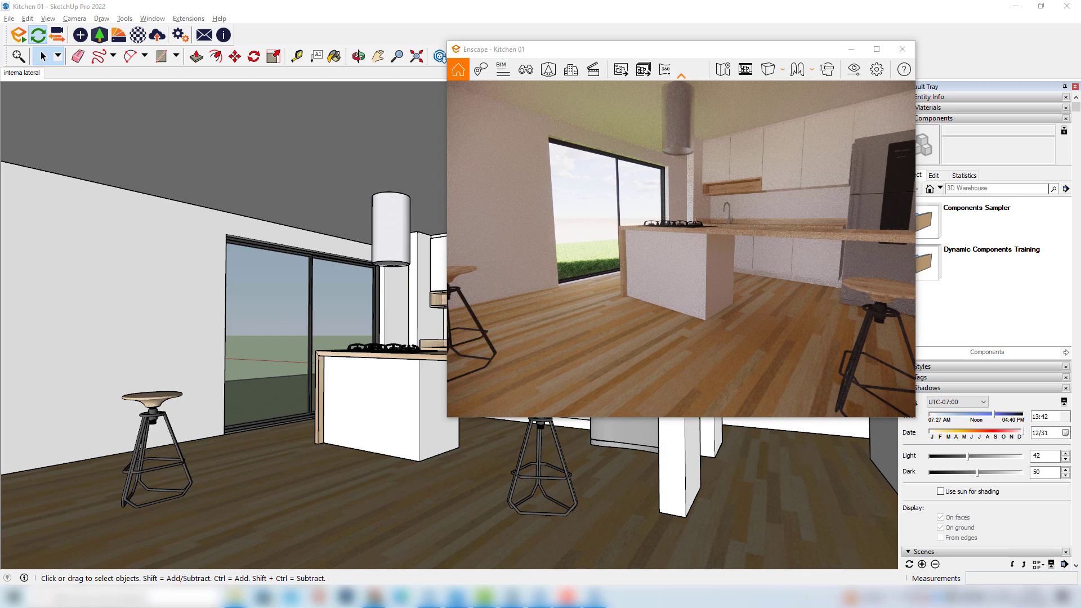
# - Pin the Enscape window on top of the host application and reposition it over part of the SketchUp view
pyautogui.click(877, 69)
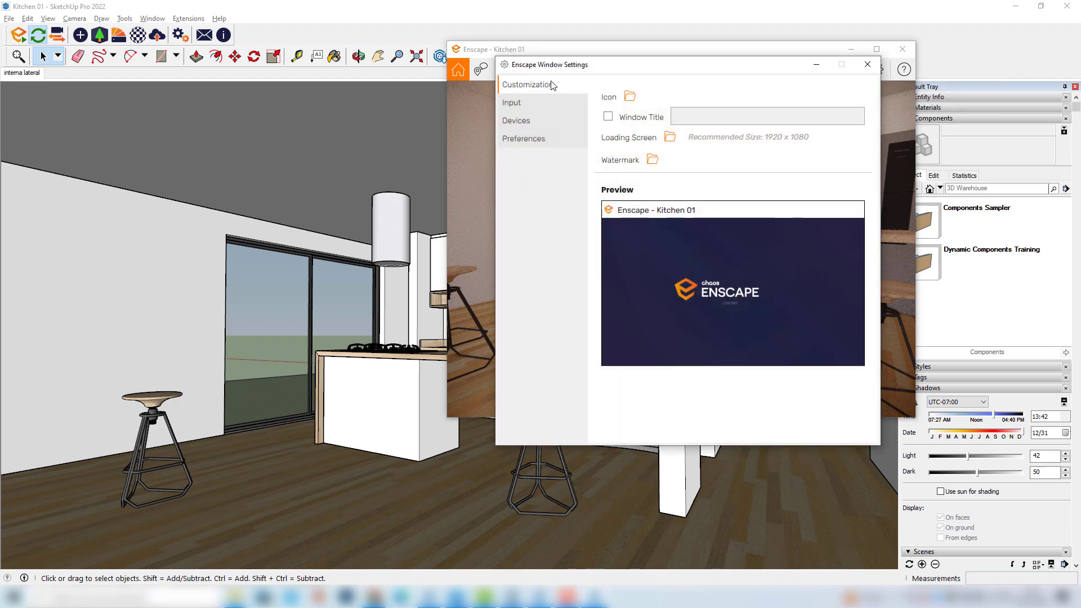
pyautogui.click(526, 140)
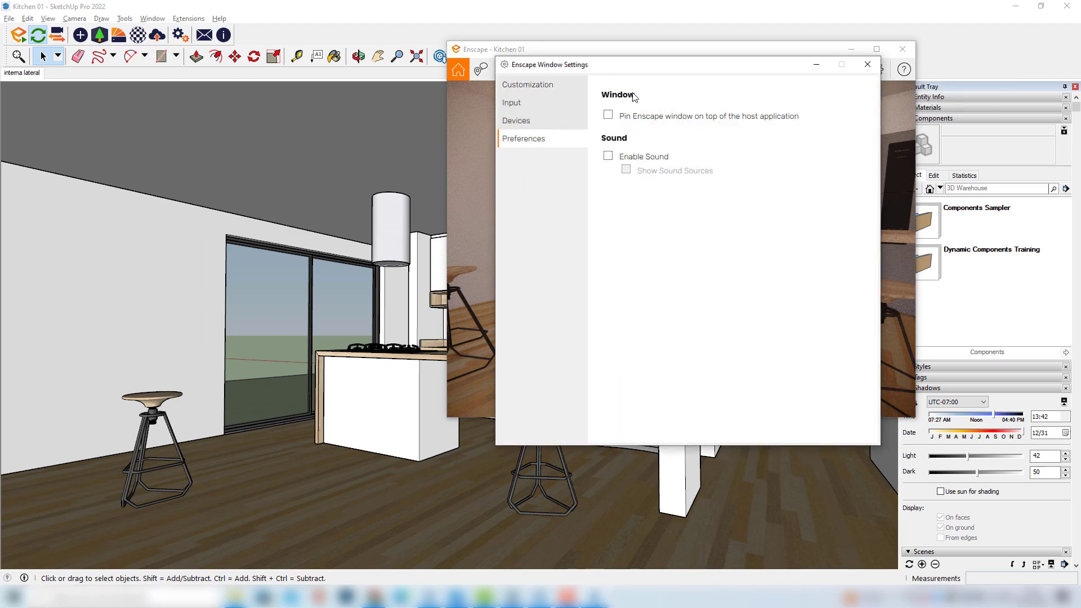
pyautogui.click(608, 116)
pyautogui.click(867, 65)
pyautogui.moveTo(566, 49)
pyautogui.mouseDown()
pyautogui.moveTo(663, 34)
pyautogui.moveTo(669, 51)
pyautogui.mouseUp()
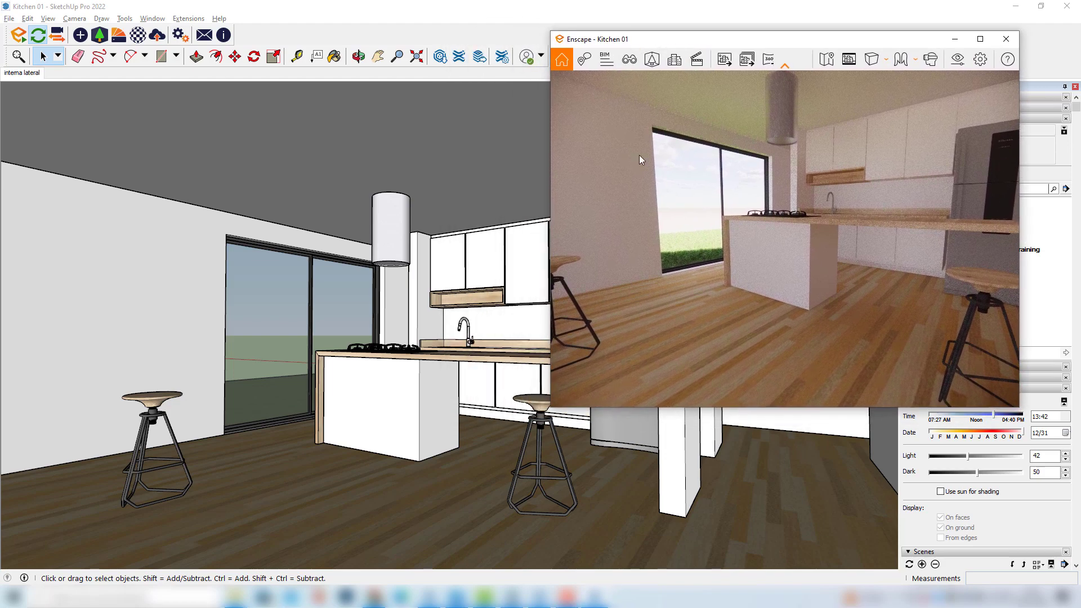
pyautogui.moveTo(412, 211)
pyautogui.mouseDown(button='middle')
pyautogui.moveTo(458, 350)
pyautogui.moveTo(466, 342)
pyautogui.mouseUp(button='middle')
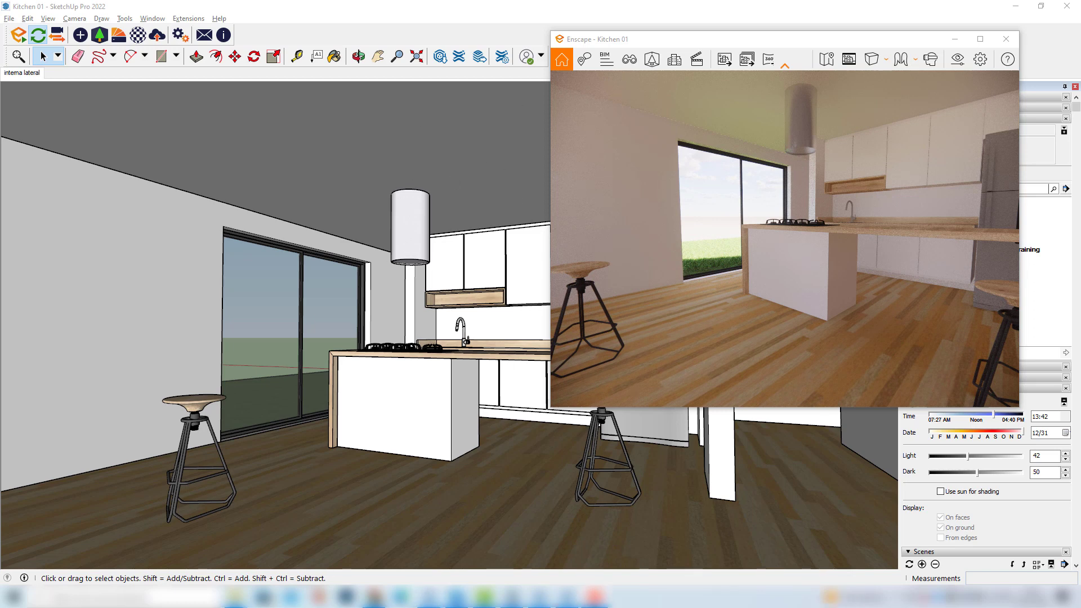
# - Tile Enscape and the Kitchen 01 SketchUp window side by side, with Enscape on the right half of the screen
pyautogui.moveTo(644, 45)
pyautogui.mouseDown()
pyautogui.moveTo(528, 26)
pyautogui.moveTo(614, 46)
pyautogui.moveTo(488, 43)
pyautogui.moveTo(725, 125)
pyautogui.moveTo(1079, 160)
pyautogui.mouseUp()
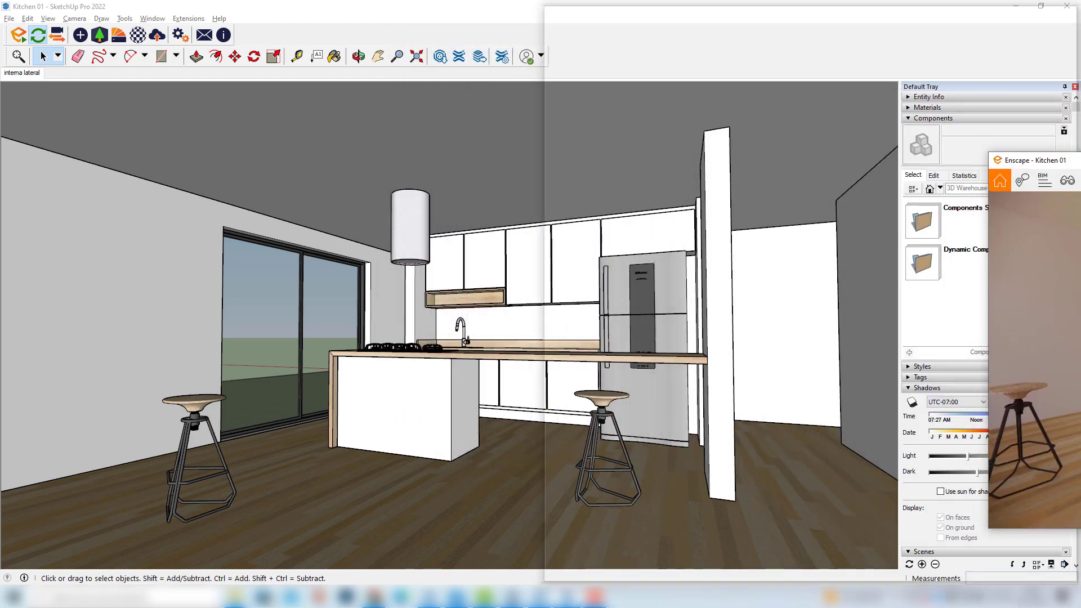
pyautogui.moveTo(1079, 159); pyautogui.dragTo(1080, 160)
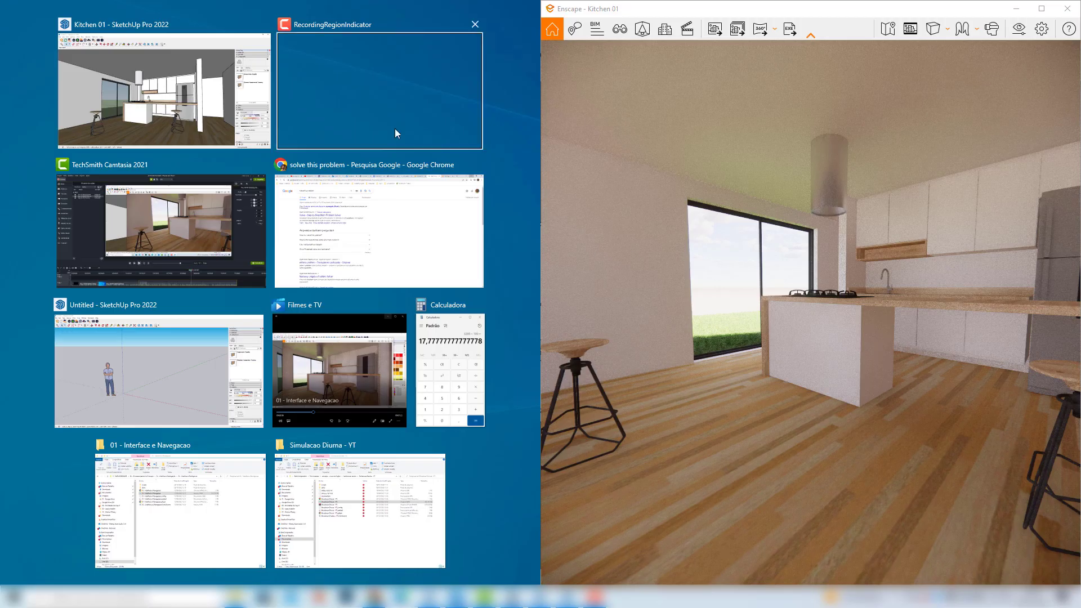
pyautogui.click(132, 107)
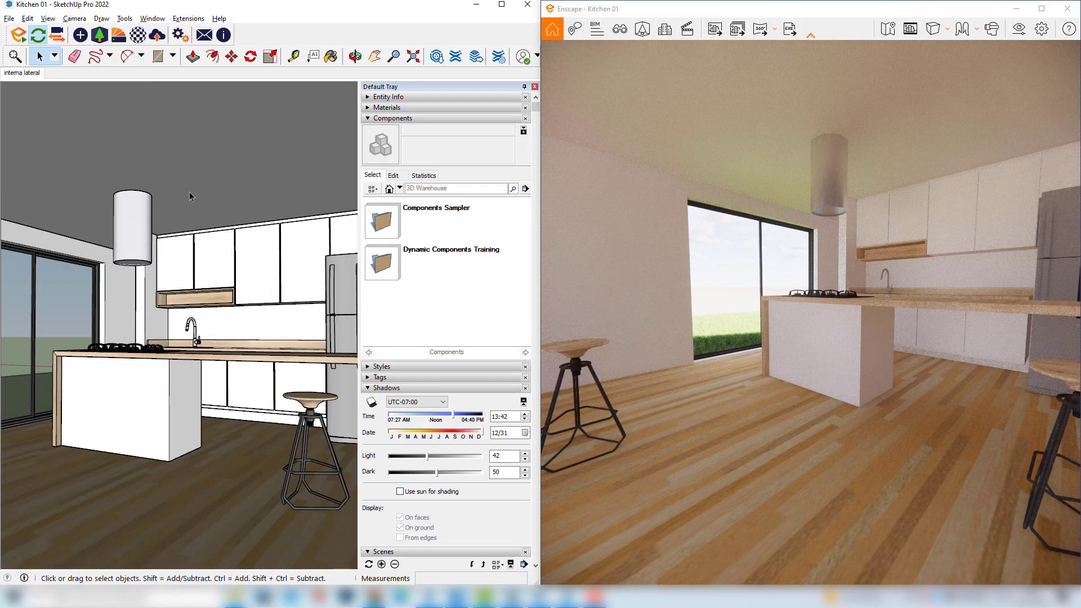
# - Examine the kitchen island from different viewpoints in both the SketchUp and Enscape windows
pyautogui.moveTo(217, 301)
pyautogui.mouseDown(button='middle')
pyautogui.moveTo(117, 249)
pyautogui.moveTo(198, 283)
pyautogui.mouseUp(button='middle')
pyautogui.moveTo(832, 274); pyautogui.dragTo(929, 257)
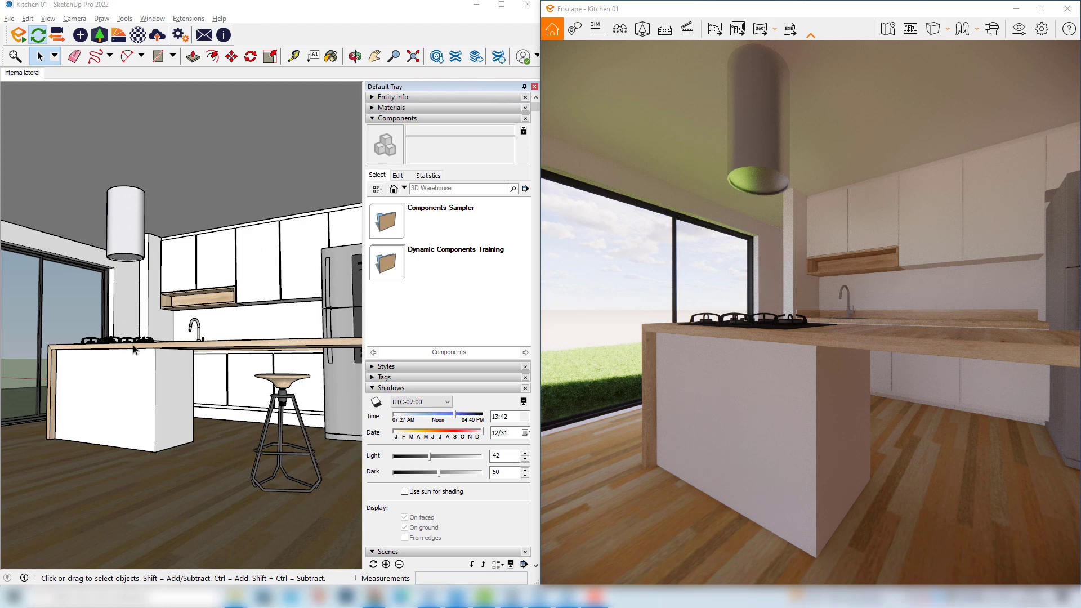
pyautogui.moveTo(133, 349); pyautogui.dragTo(169, 347, button='middle')
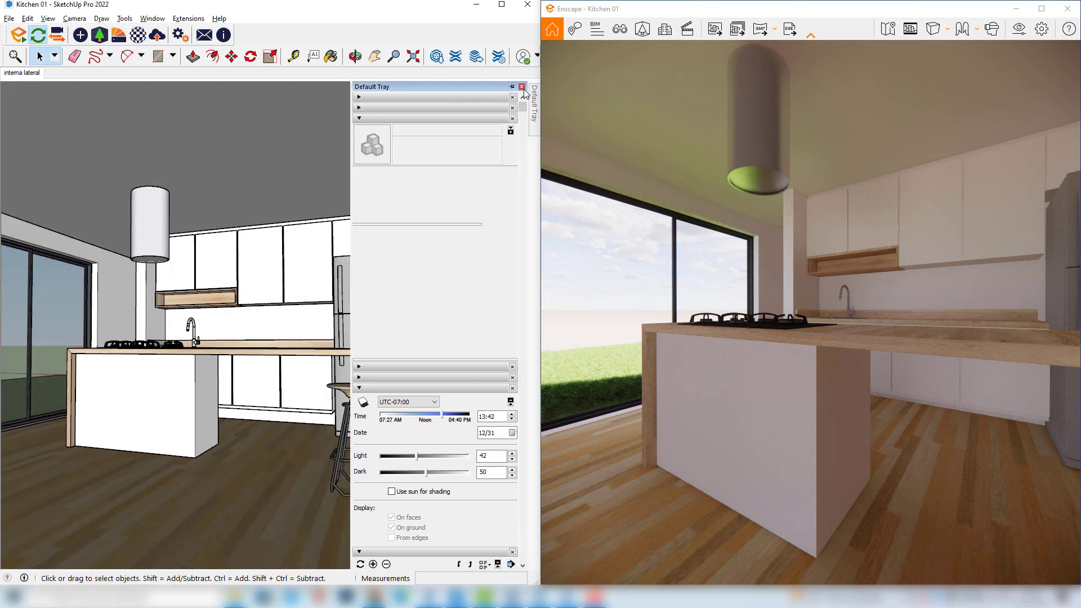
# - Collapse SketchUp's Default Tray to the window edge, then bring it back and pin it open
pyautogui.click(522, 87)
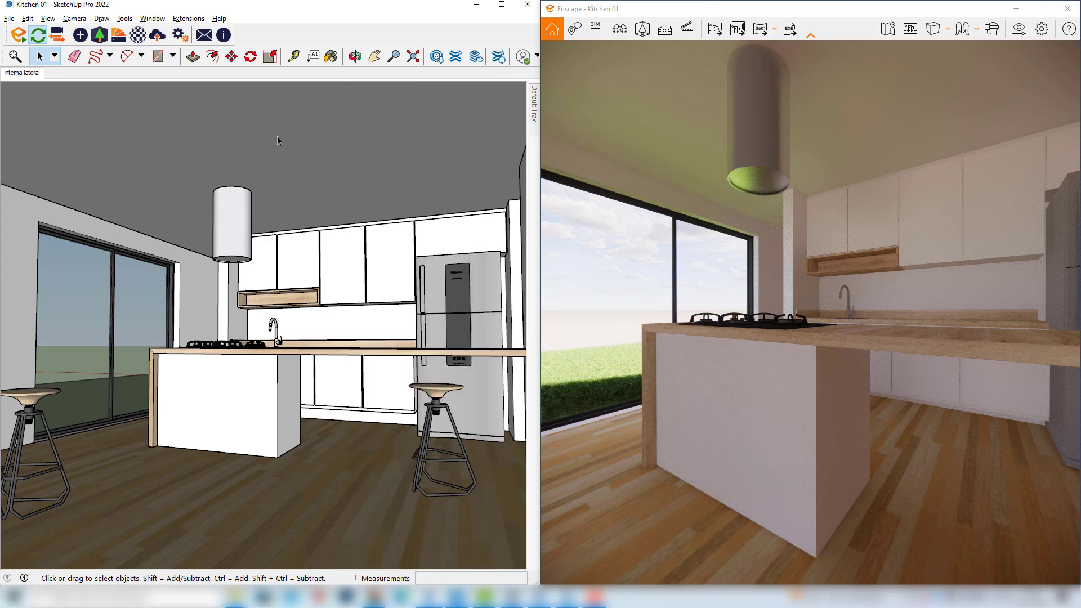
pyautogui.moveTo(535, 97)
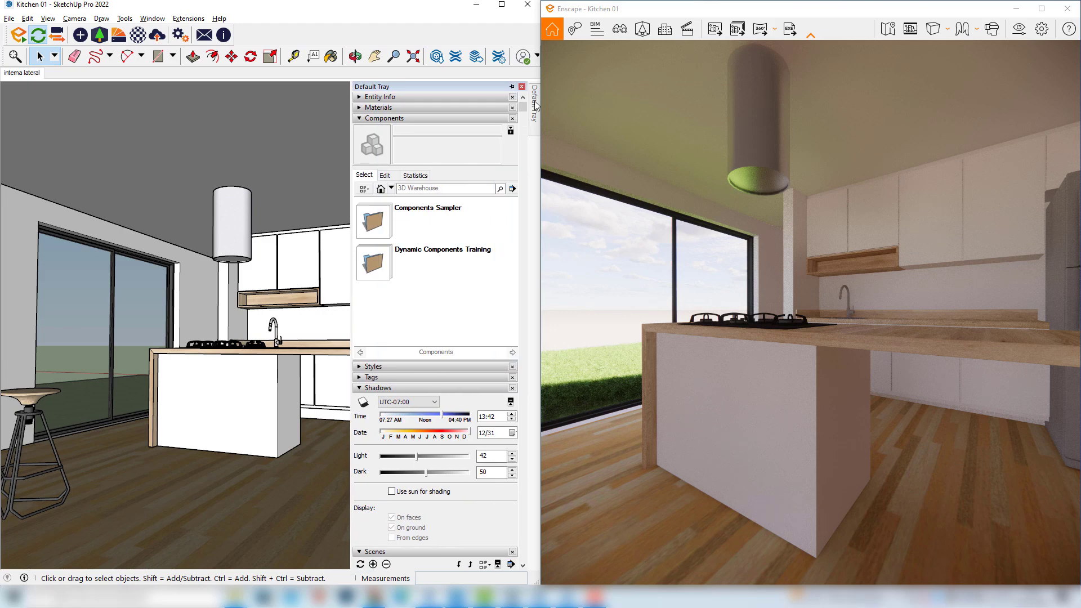
pyautogui.click(511, 86)
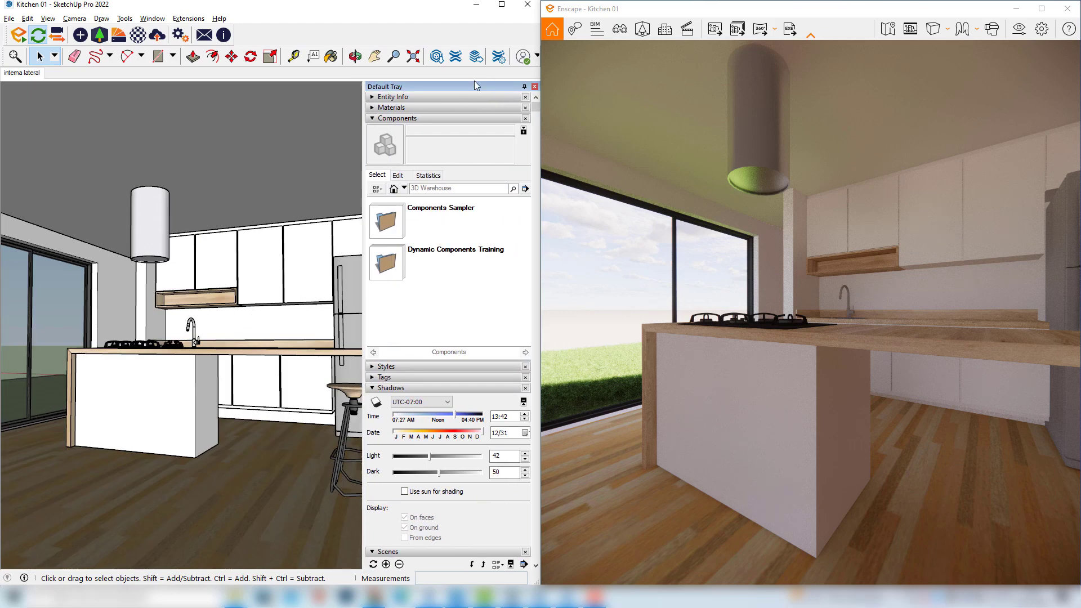
# - Dock the Default Tray on the left side of the SketchUp window
pyautogui.moveTo(468, 87); pyautogui.dragTo(18, 327)
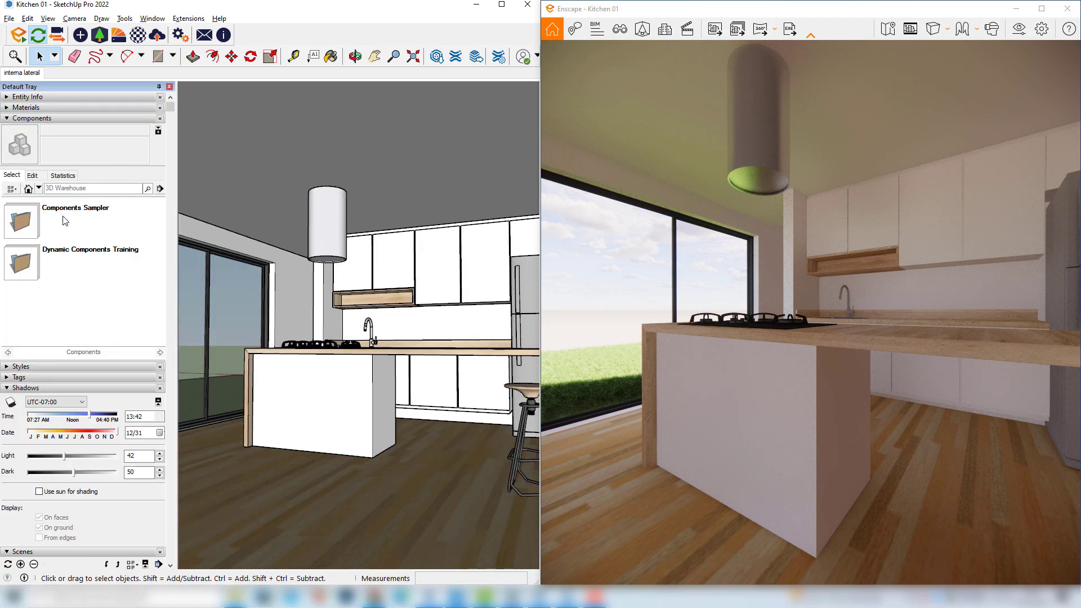
pyautogui.moveTo(312, 297); pyautogui.dragTo(298, 297, button='middle')
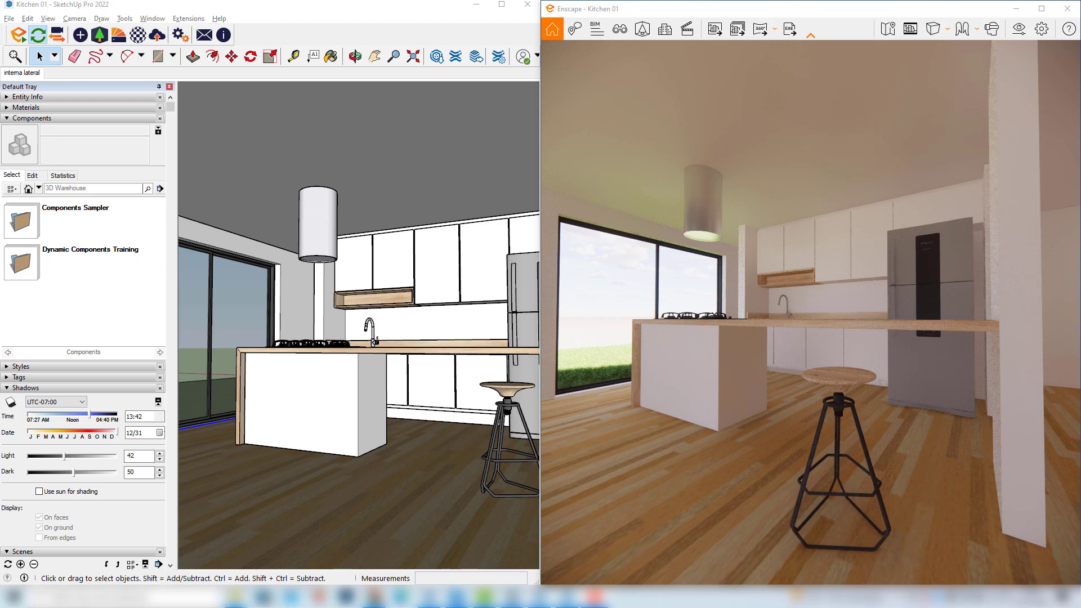
# - Look around the kitchen in Enscape and zoom the render in and out around the island
pyautogui.moveTo(754, 282); pyautogui.dragTo(761, 286)
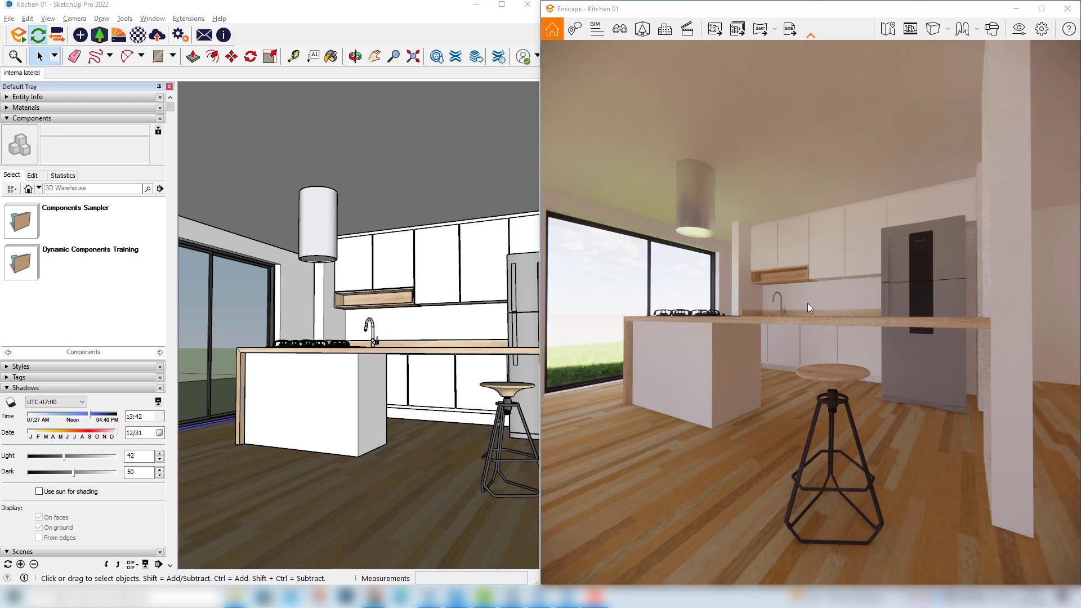
pyautogui.scroll(-5, 801, 318)
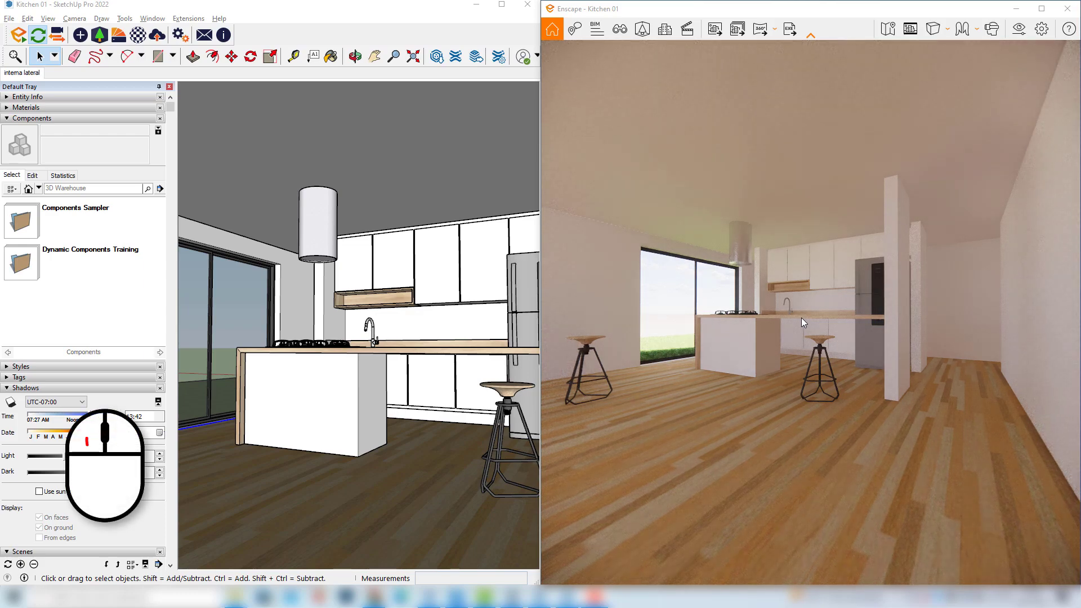
pyautogui.scroll(5, 802, 318)
pyautogui.scroll(5, 802, 318)
pyautogui.scroll(-5, 801, 319)
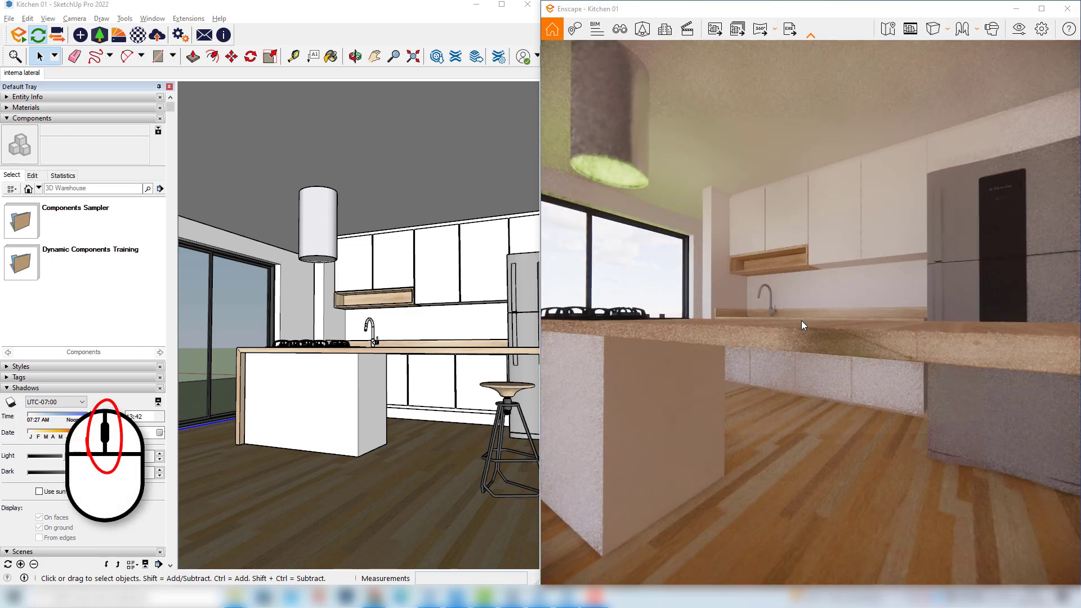
pyautogui.scroll(-5, 801, 319)
pyautogui.scroll(6, 794, 328)
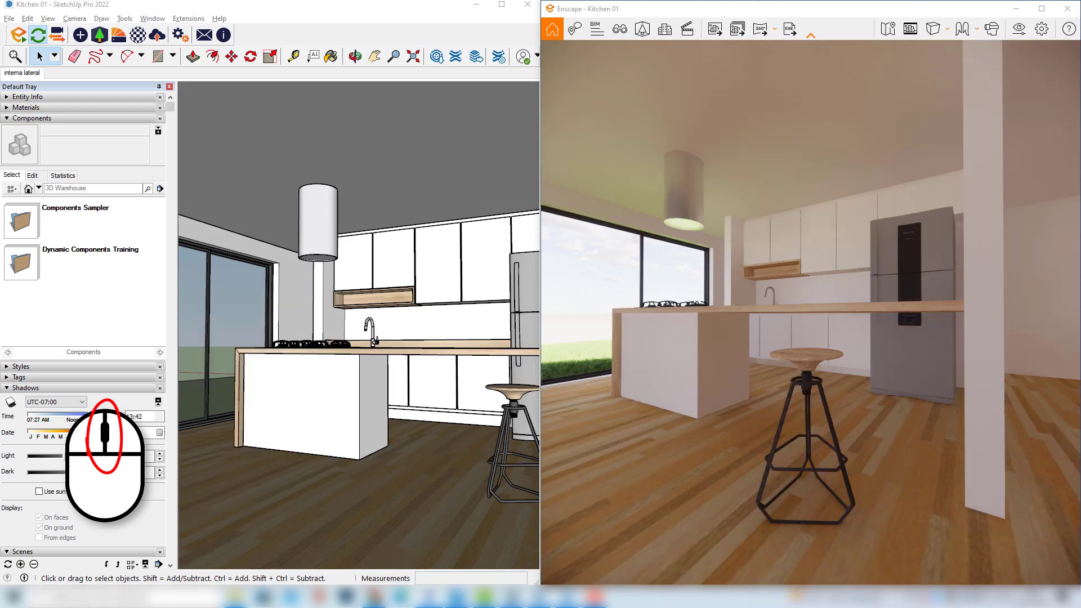
# - Pan and orbit the Enscape view around the island and stool to examine them from other angles
pyautogui.moveTo(765, 313)
pyautogui.mouseDown(button='middle')
pyautogui.moveTo(816, 285)
pyautogui.moveTo(768, 290)
pyautogui.moveTo(784, 309)
pyautogui.moveTo(768, 290)
pyautogui.moveTo(784, 308)
pyautogui.moveTo(776, 326)
pyautogui.moveTo(862, 318)
pyautogui.moveTo(768, 333)
pyautogui.moveTo(836, 304)
pyautogui.moveTo(746, 290)
pyautogui.moveTo(811, 318)
pyautogui.moveTo(844, 351)
pyautogui.moveTo(791, 352)
pyautogui.moveTo(770, 293)
pyautogui.moveTo(828, 281)
pyautogui.moveTo(799, 298)
pyautogui.moveTo(847, 282)
pyautogui.mouseUp(button='middle')
pyautogui.scroll(-3, 785, 271)
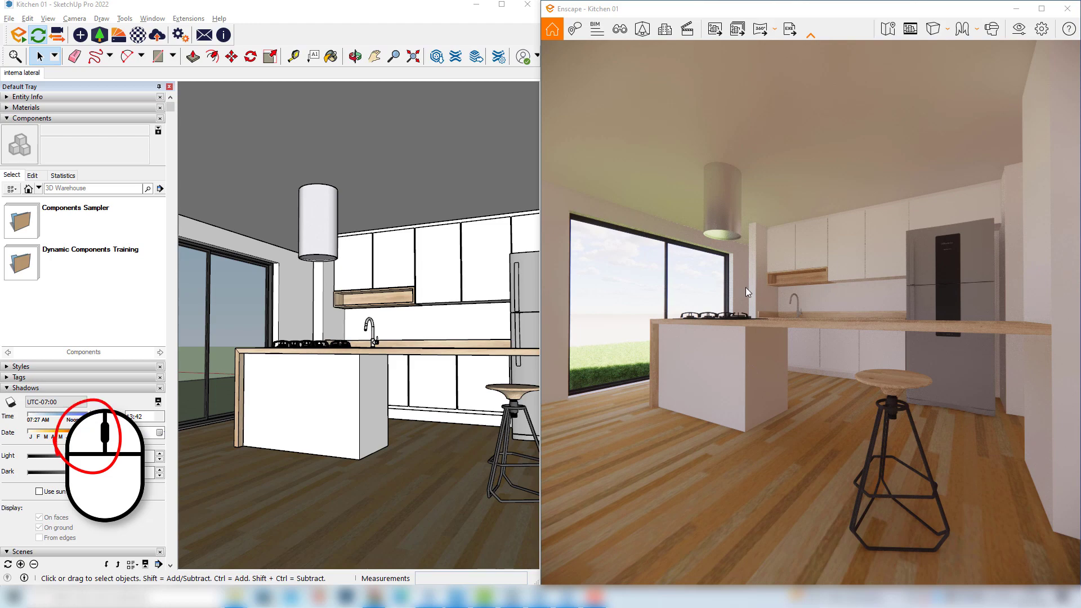
pyautogui.scroll(5, 746, 288)
pyautogui.moveTo(811, 312)
pyautogui.mouseDown()
pyautogui.moveTo(681, 310)
pyautogui.moveTo(692, 329)
pyautogui.moveTo(794, 358)
pyautogui.moveTo(825, 296)
pyautogui.moveTo(737, 259)
pyautogui.moveTo(676, 267)
pyautogui.moveTo(692, 309)
pyautogui.moveTo(783, 340)
pyautogui.moveTo(884, 310)
pyautogui.moveTo(855, 264)
pyautogui.moveTo(811, 253)
pyautogui.moveTo(850, 320)
pyautogui.moveTo(873, 332)
pyautogui.mouseUp()
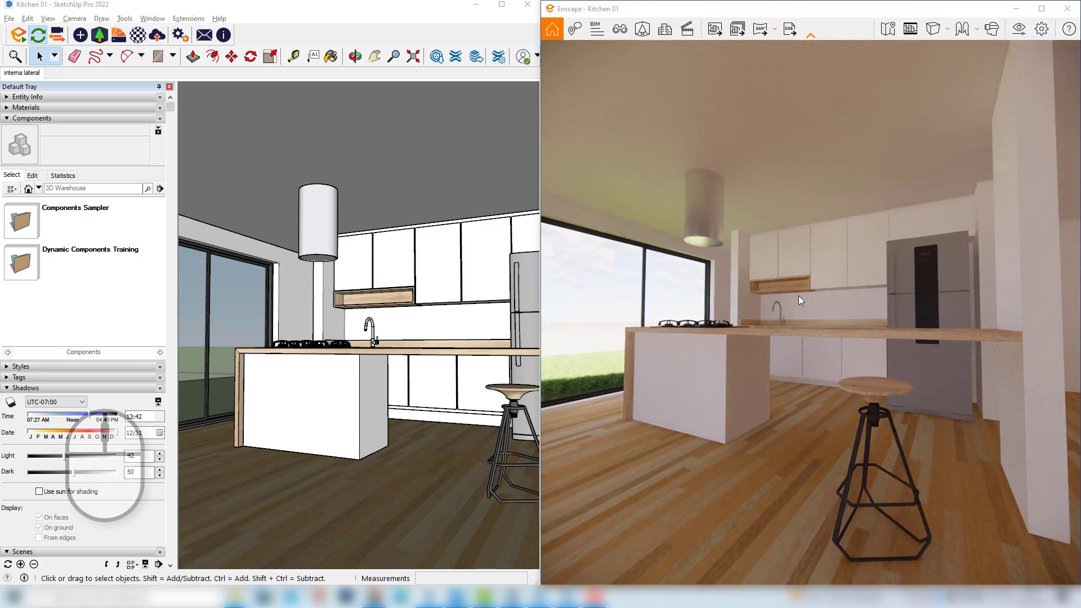
pyautogui.moveTo(801, 312)
pyautogui.mouseDown(button='right')
pyautogui.moveTo(872, 319)
pyautogui.moveTo(771, 304)
pyautogui.moveTo(726, 346)
pyautogui.moveTo(762, 372)
pyautogui.moveTo(841, 312)
pyautogui.moveTo(788, 315)
pyautogui.moveTo(771, 324)
pyautogui.moveTo(780, 332)
pyautogui.mouseUp(button='right')
pyautogui.moveTo(558, 304); pyautogui.dragTo(836, 291, button='middle')
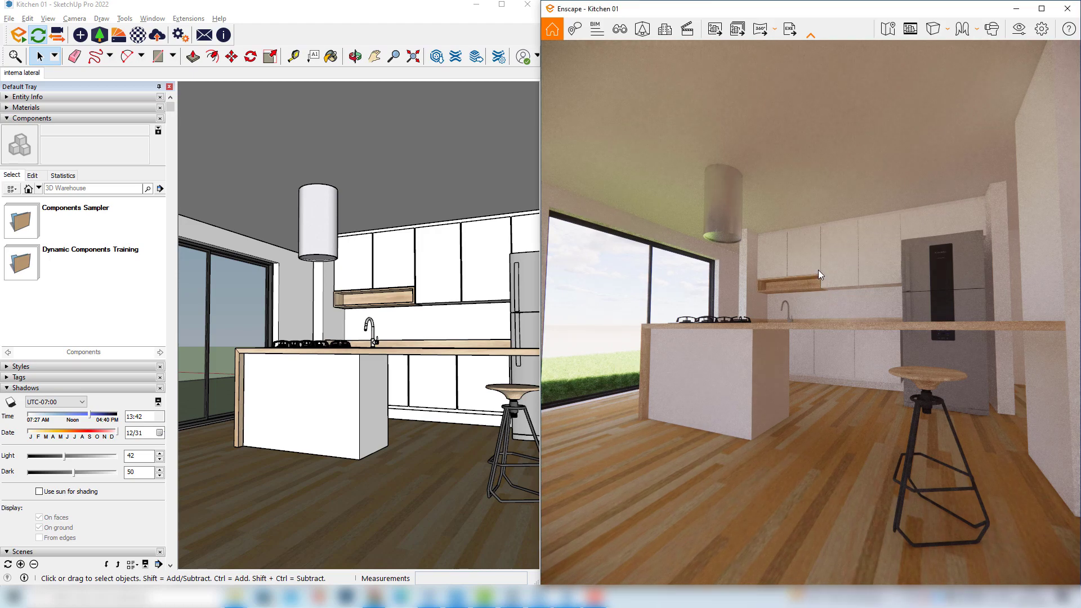
# - Show the Enscape controls help and move the camera forward, backward and sideways through the kitchen
pyautogui.press('h')
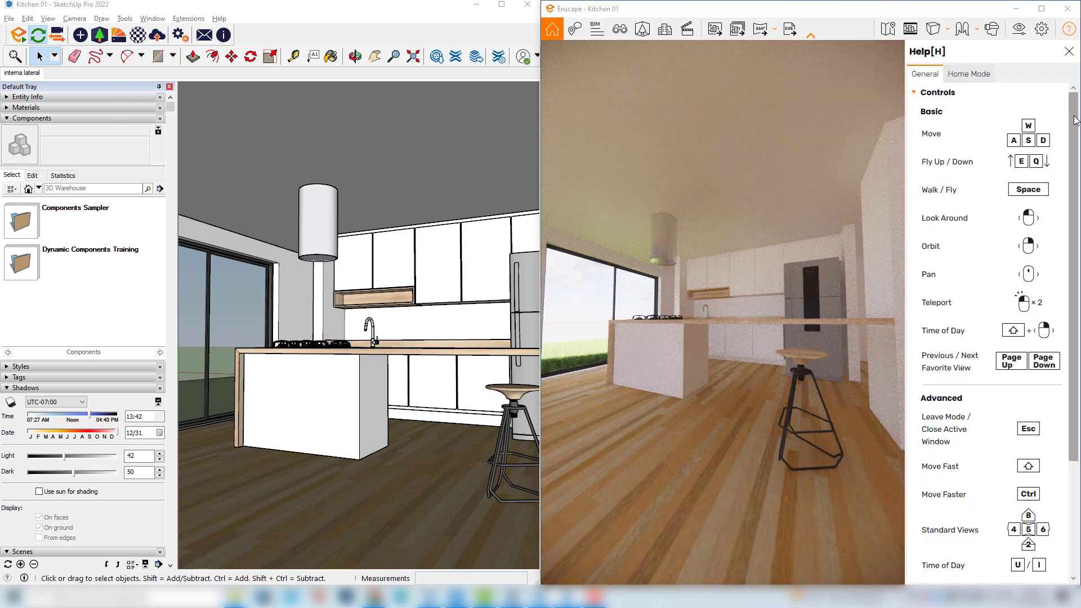
pyautogui.moveTo(1075, 120)
pyautogui.mouseDown()
pyautogui.moveTo(1076, 247)
pyautogui.moveTo(1076, 123)
pyautogui.mouseUp()
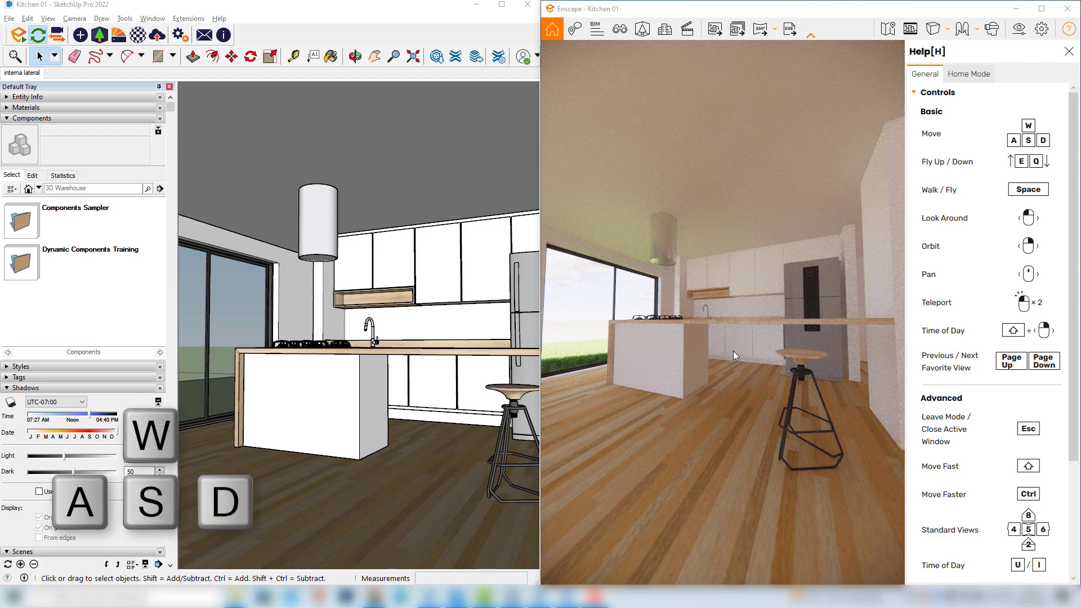
pyautogui.press('w')
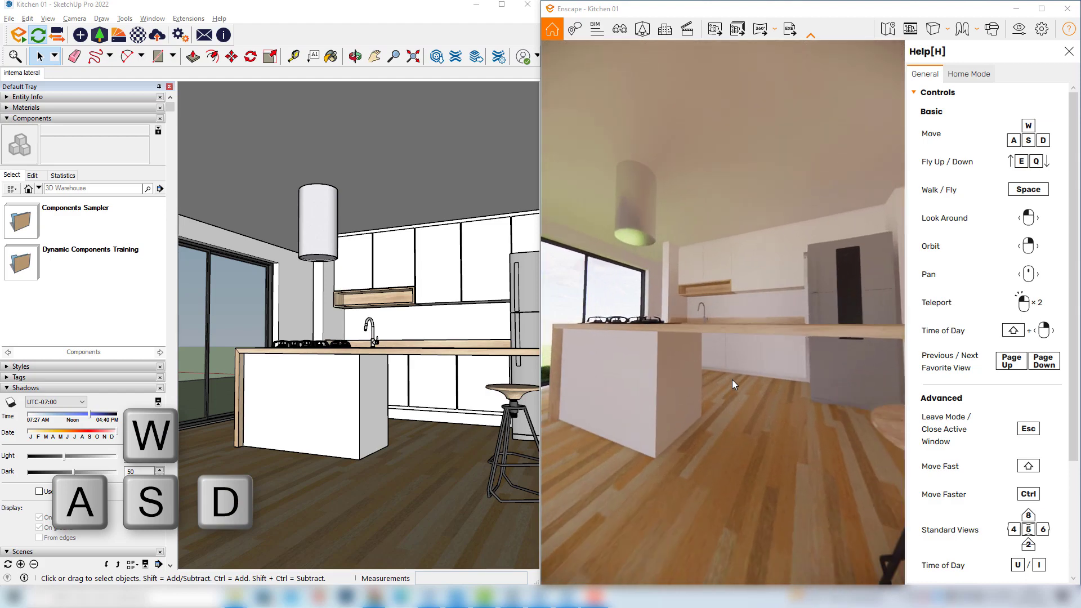
pyautogui.press('s')
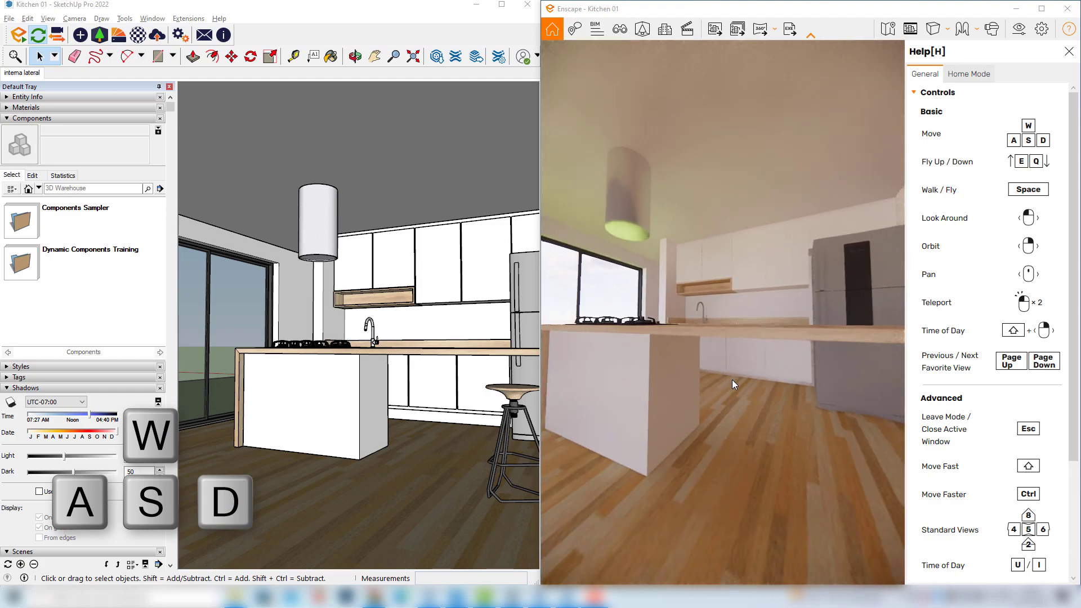
pyautogui.press('s')
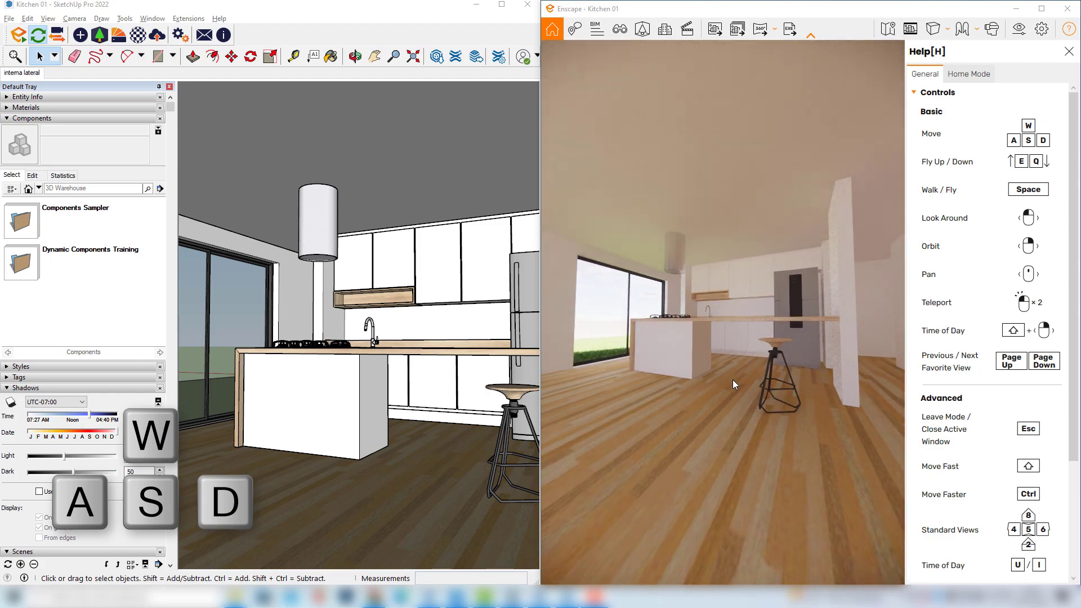
pyautogui.press('a')
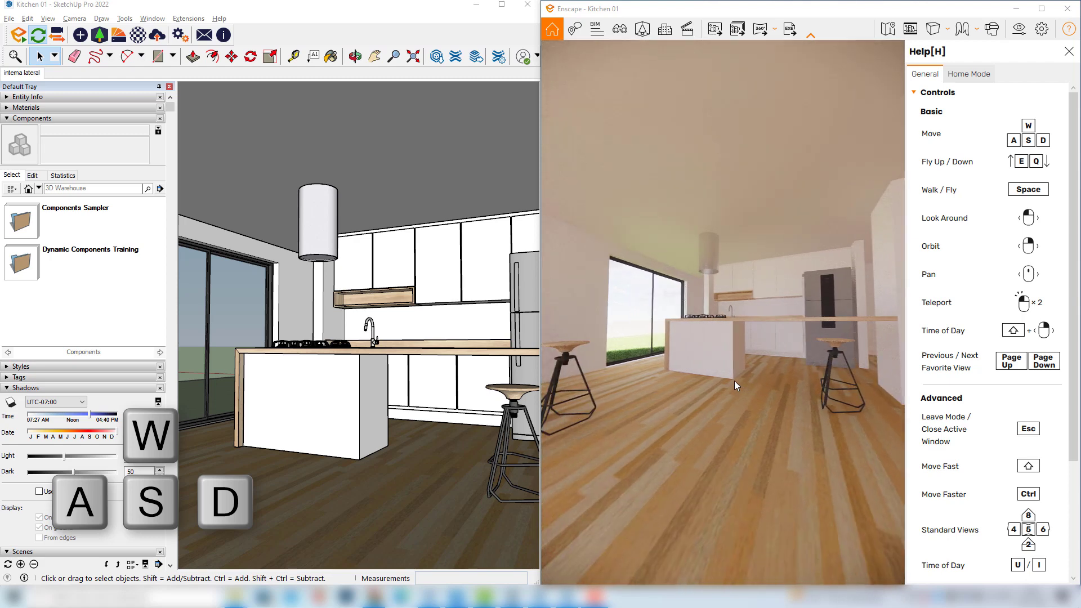
pyautogui.press('d')
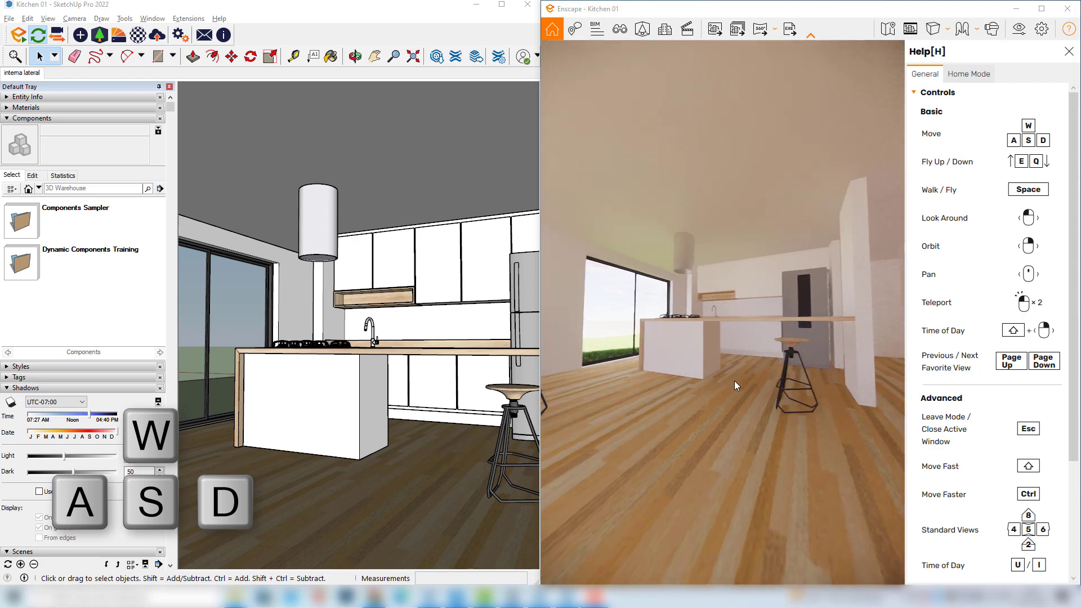
pyautogui.press('w')
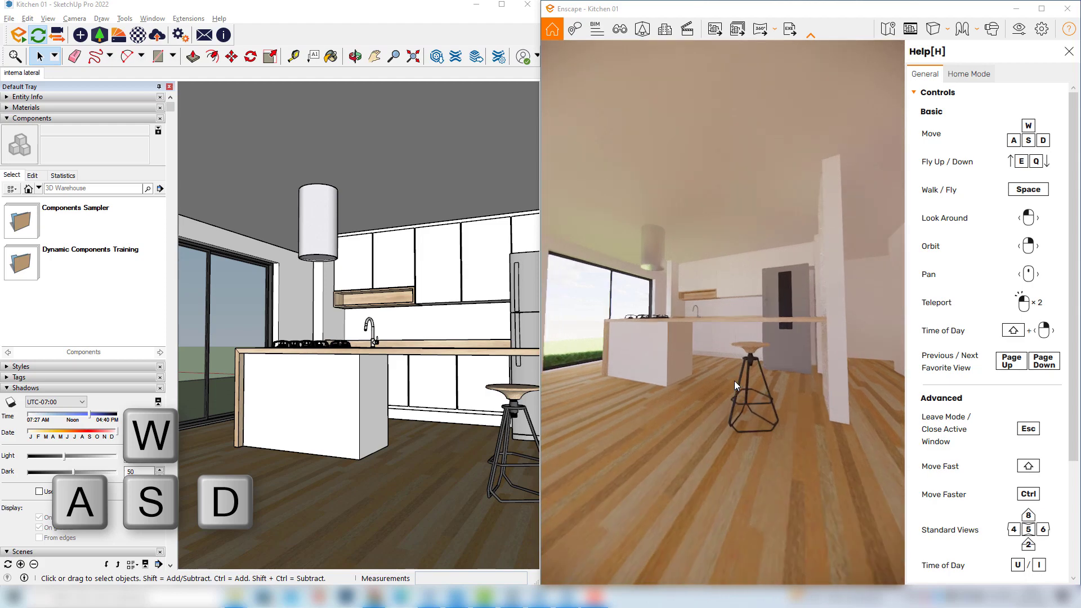
pyautogui.press('d')
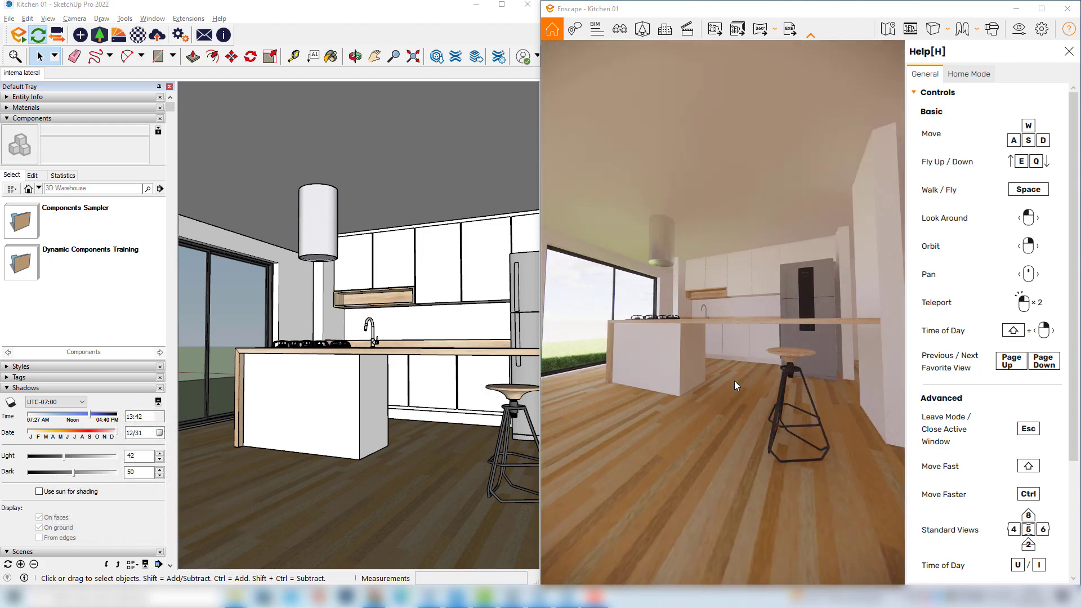
# - Fly the Enscape camera up and down in front of the kitchen island
pyautogui.press('e')
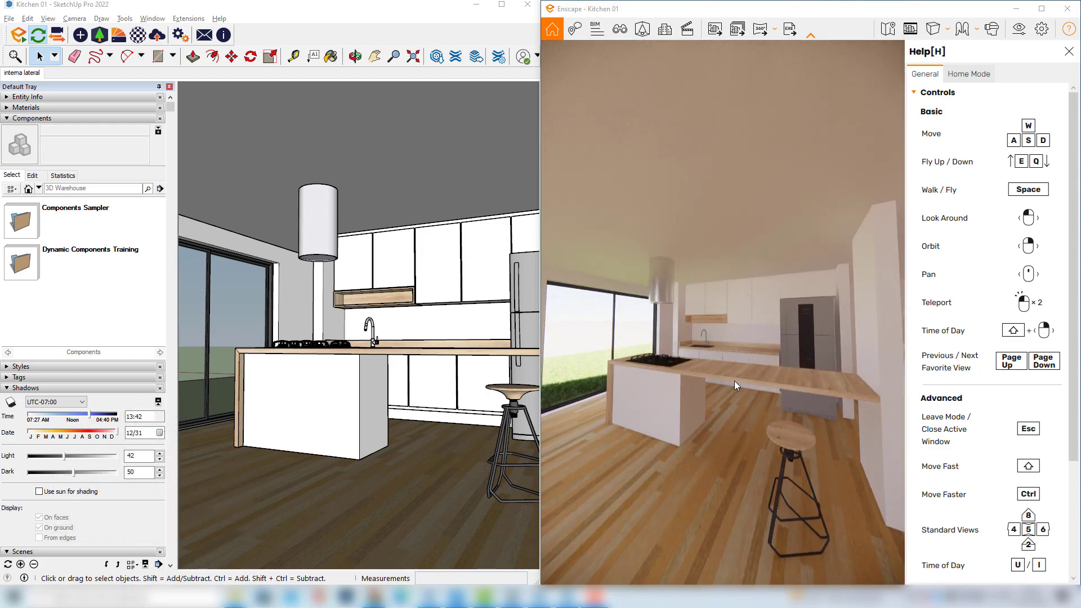
pyautogui.press('q')
pyautogui.press('e')
pyautogui.press('q')
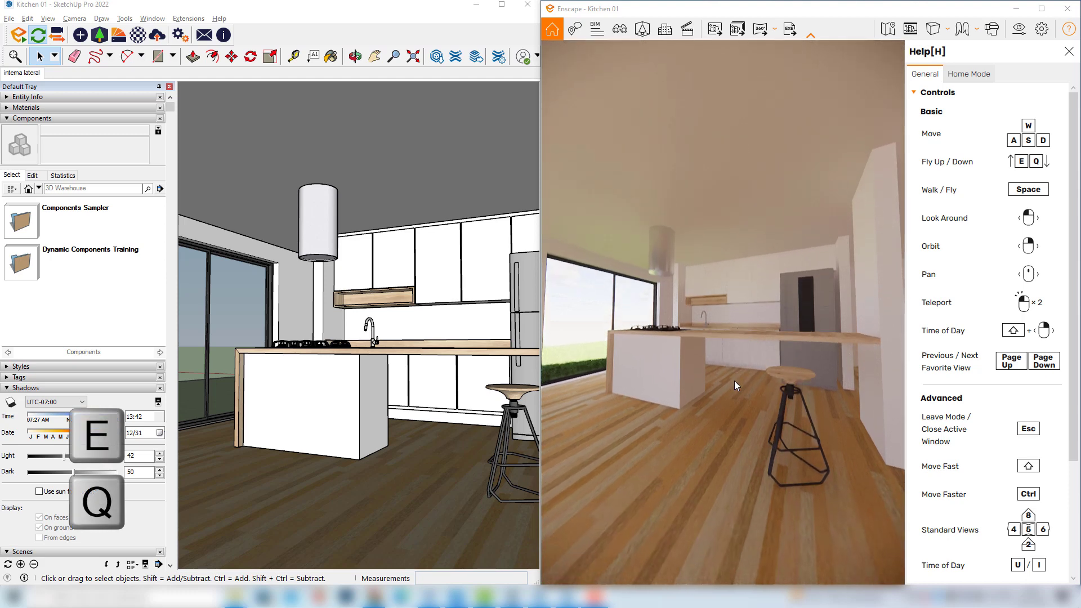
# - Raise and lower the Enscape camera repeatedly to view the island and stool from different heights
pyautogui.press('e')
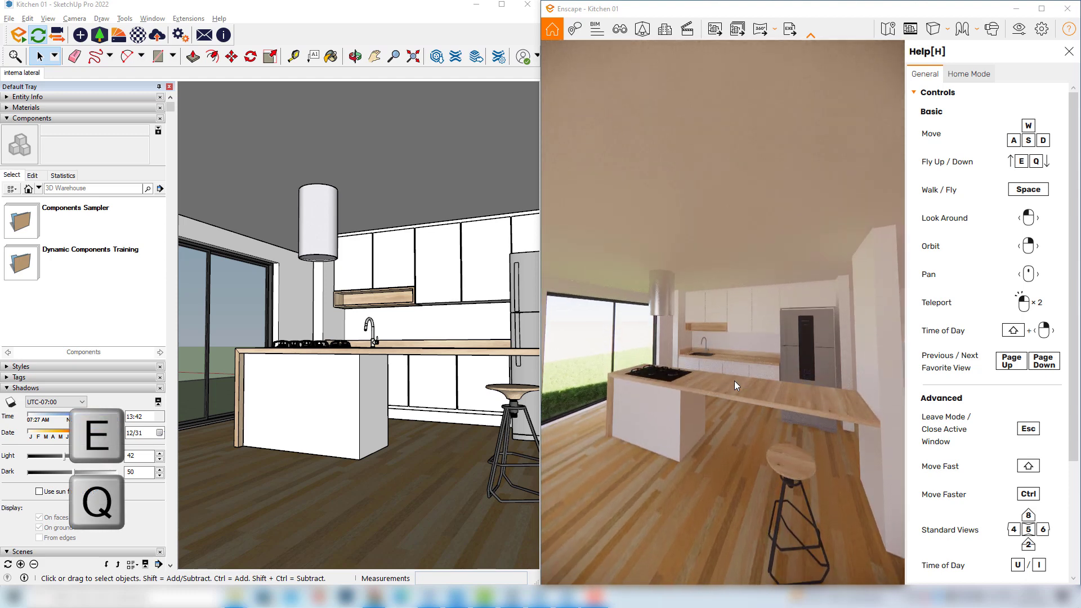
pyautogui.press('q')
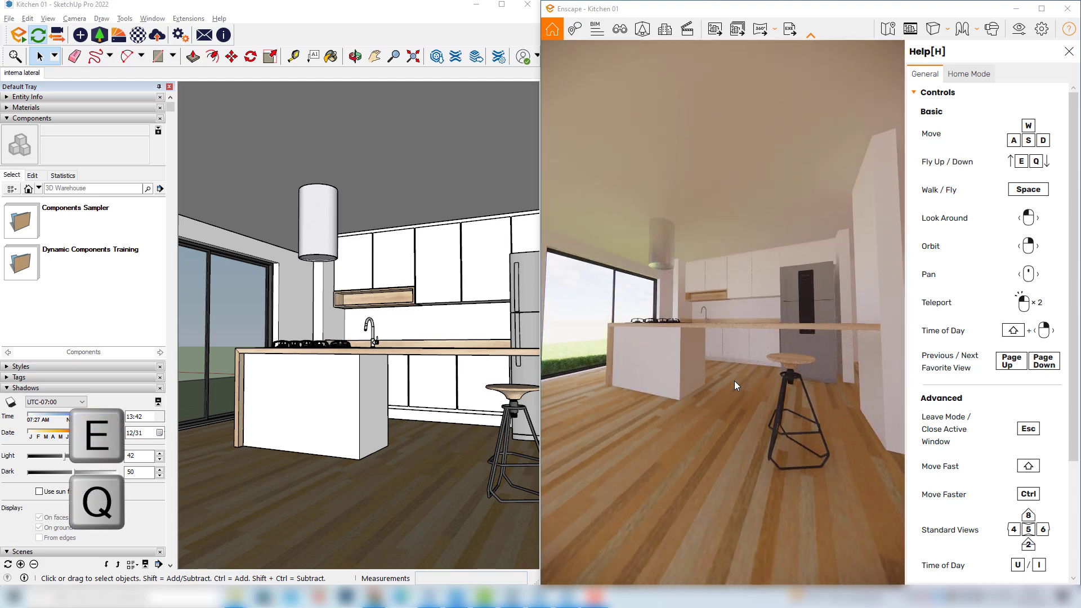
pyautogui.press('e')
pyautogui.press('e')
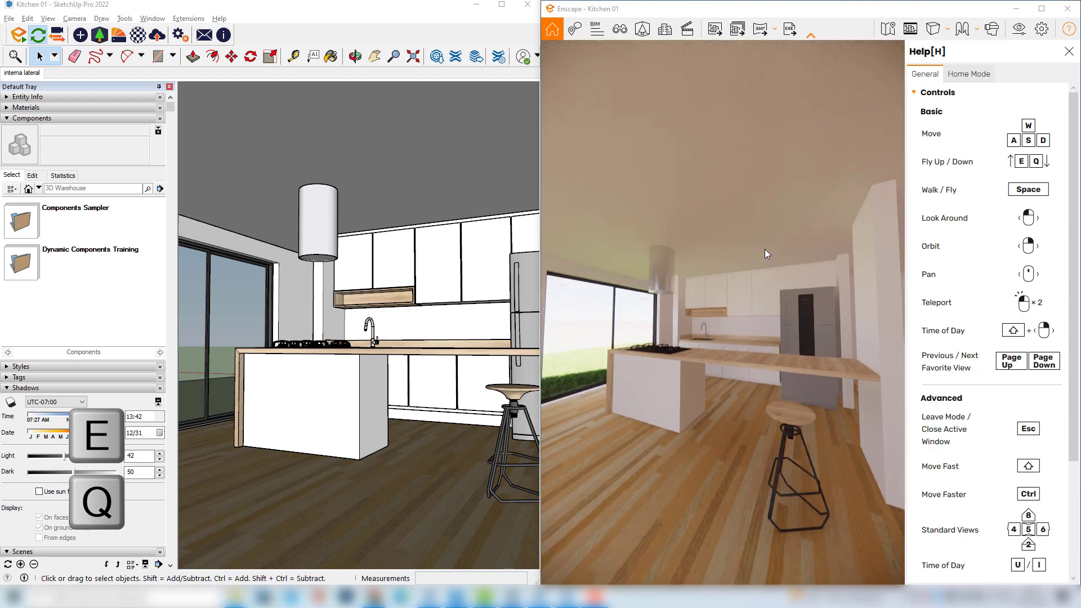
pyautogui.press('q')
pyautogui.press('e')
pyautogui.press('q')
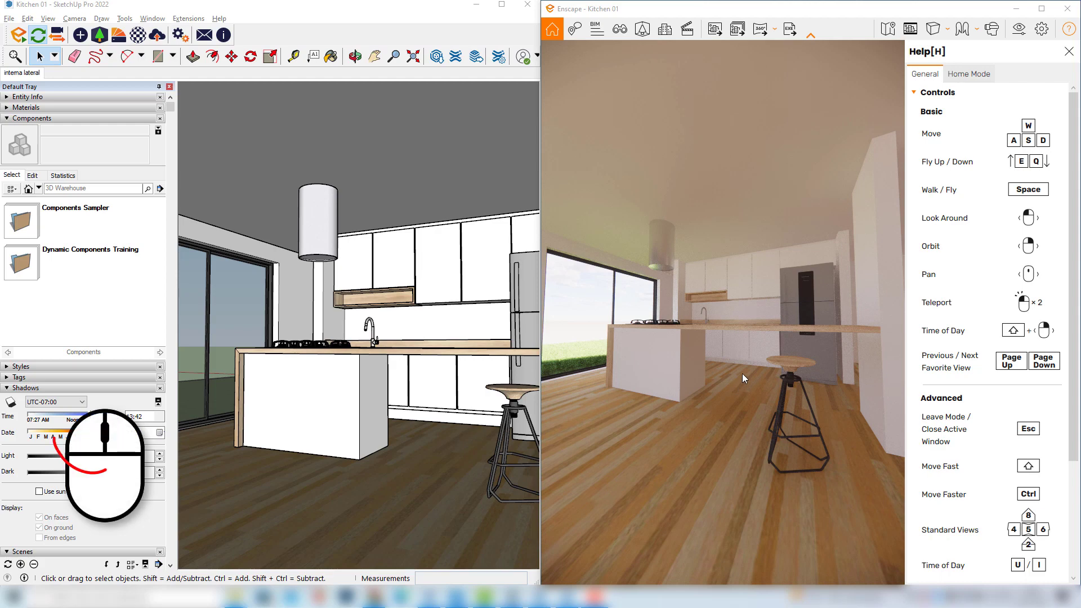
# - Zoom the render in to the wall cabinets and sink, back out, and in again on the island cooktop
pyautogui.scroll(2, 742, 373)
pyautogui.scroll(5, 742, 373)
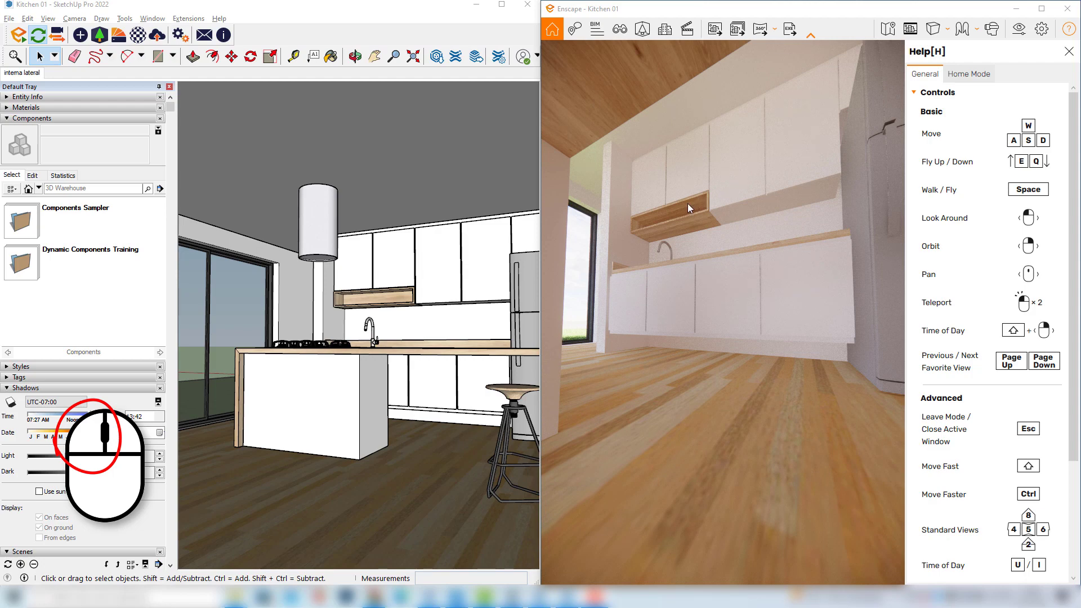
pyautogui.scroll(3, 687, 203)
pyautogui.scroll(2, 674, 264)
pyautogui.scroll(-5, 686, 295)
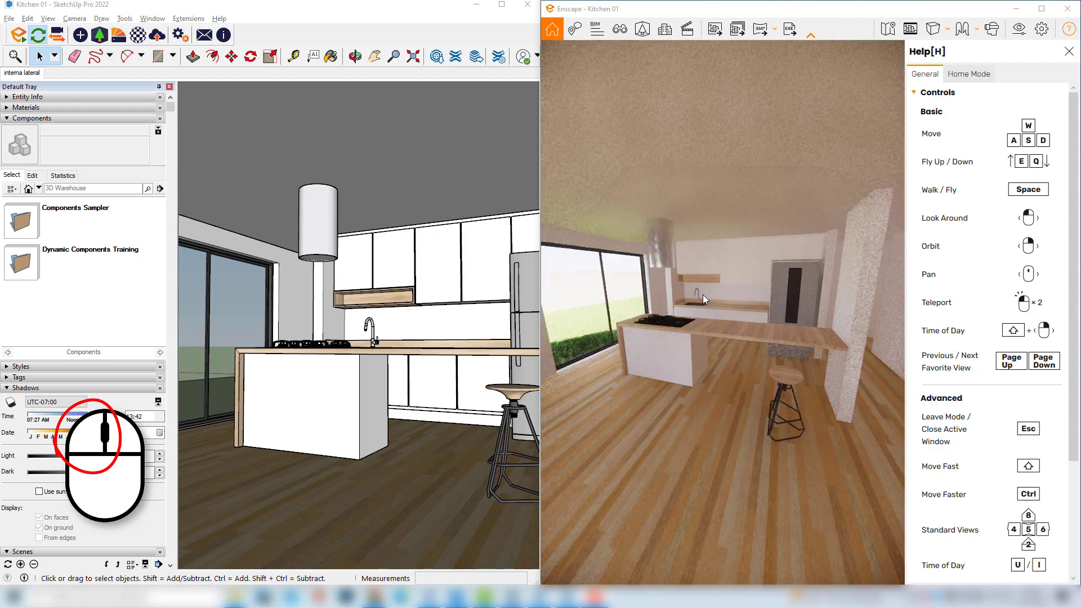
pyautogui.scroll(3, 603, 326)
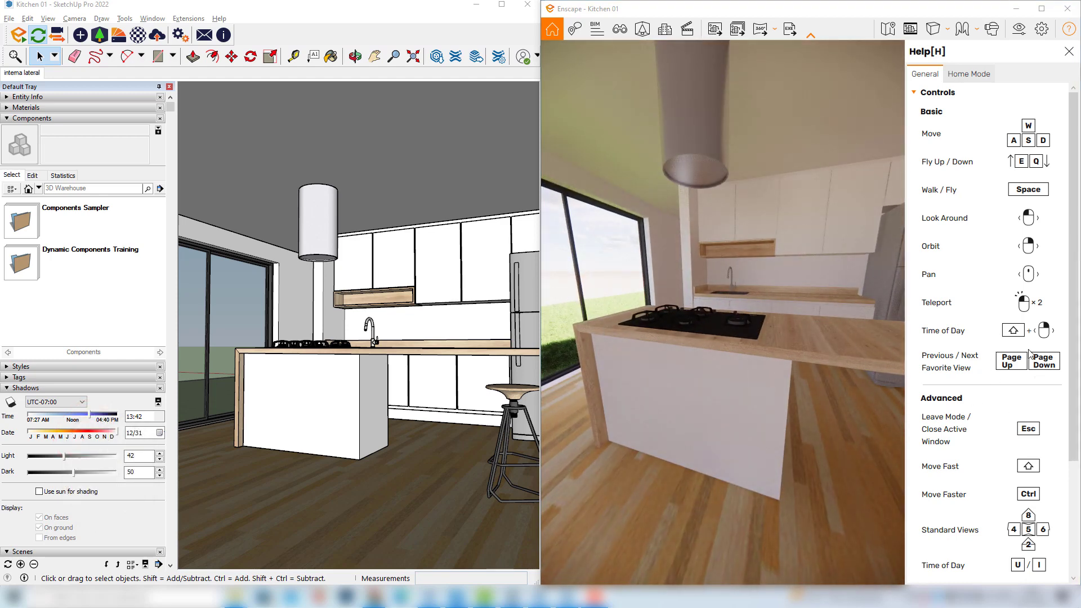
# - Review the Move Fast and Move Faster controls in the help, and move the camera backward and forward at the island
pyautogui.scroll(-1, 1010, 341)
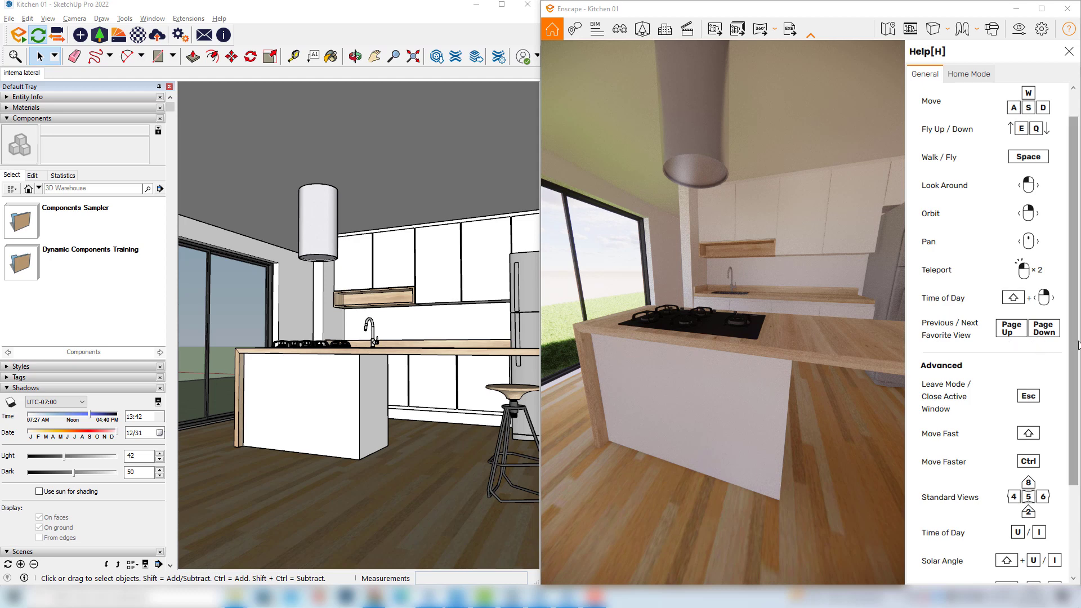
pyautogui.scroll(-1, 1018, 337)
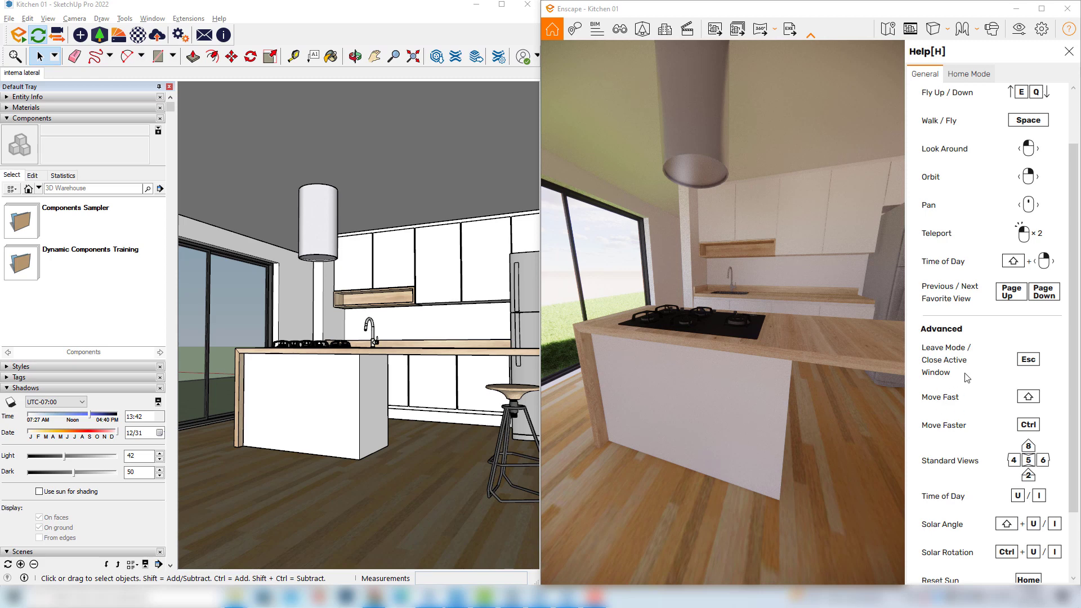
pyautogui.press('shift')
pyautogui.press('ctrl')
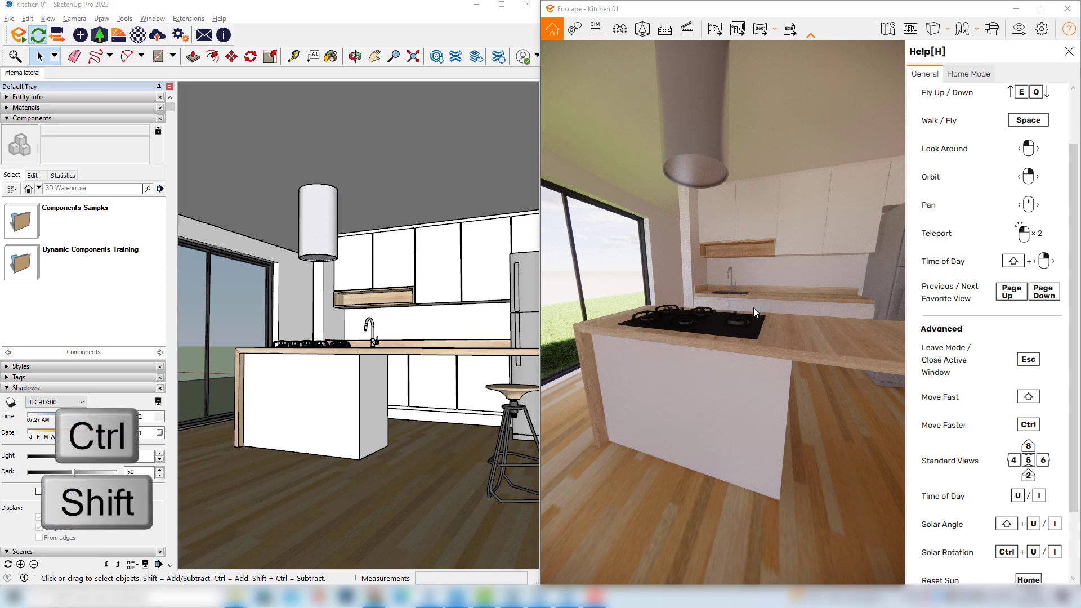
pyautogui.press('s')
pyautogui.press('w')
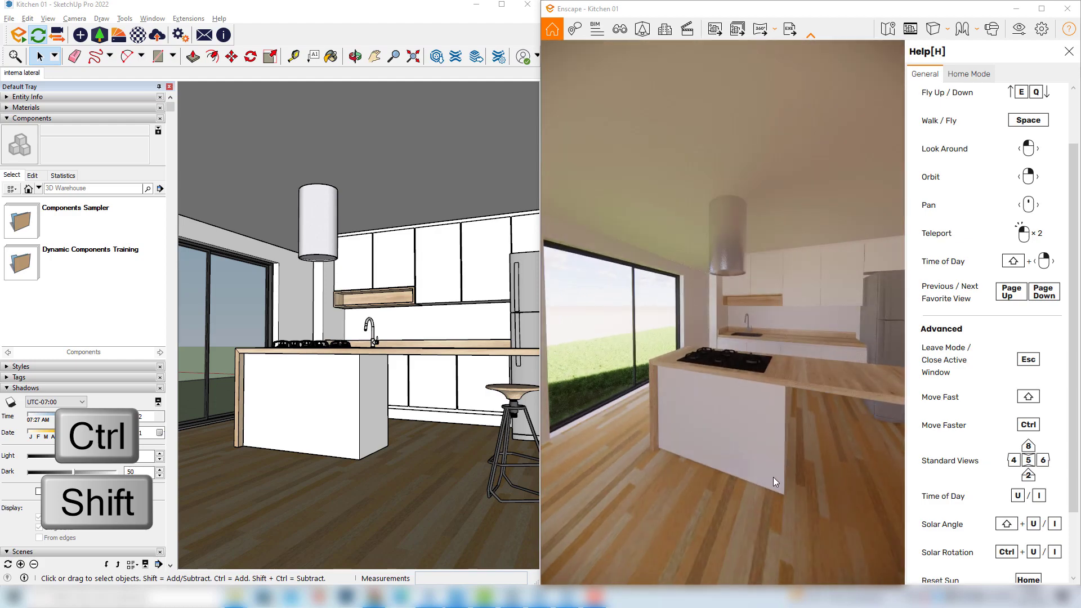
# - Zoom the render in and out between the island and the far end of the room
pyautogui.scroll(-4, 773, 478)
pyautogui.scroll(6, 774, 478)
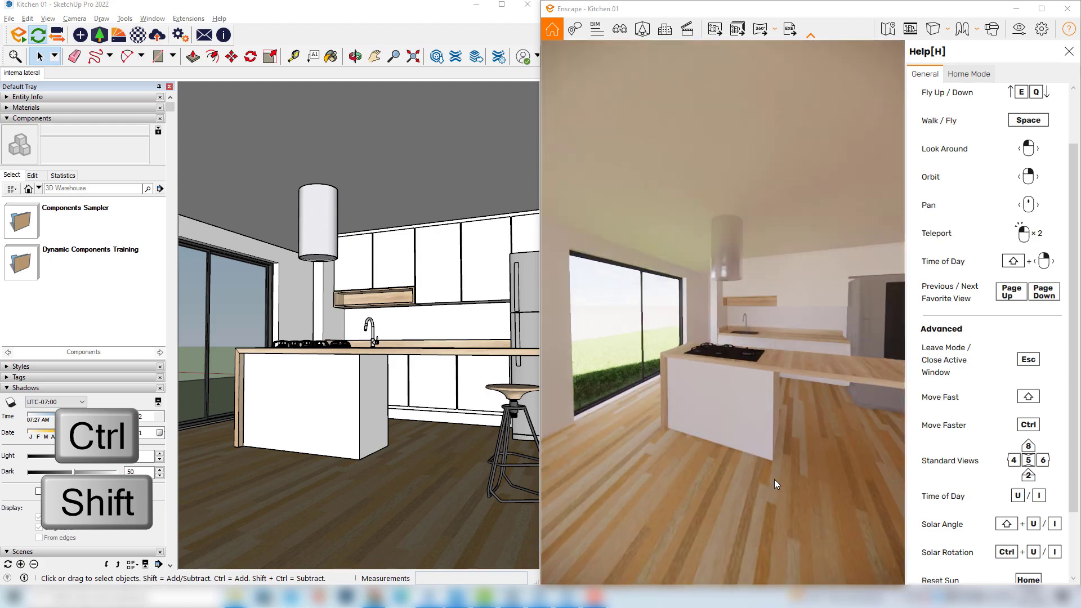
pyautogui.scroll(-5, 775, 478)
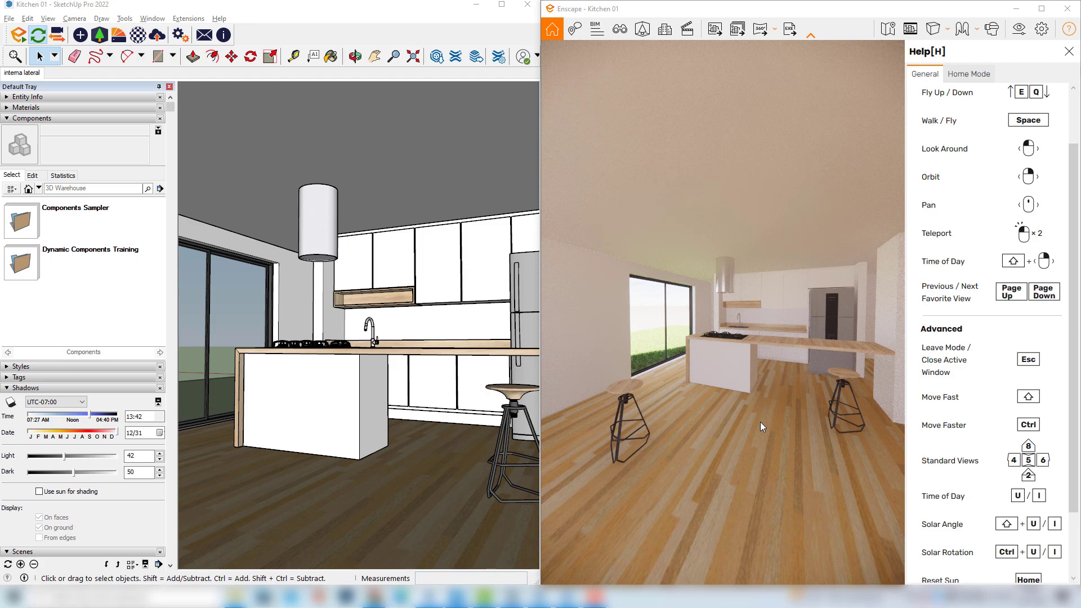
pyautogui.scroll(5, 759, 421)
pyautogui.scroll(-3, 760, 421)
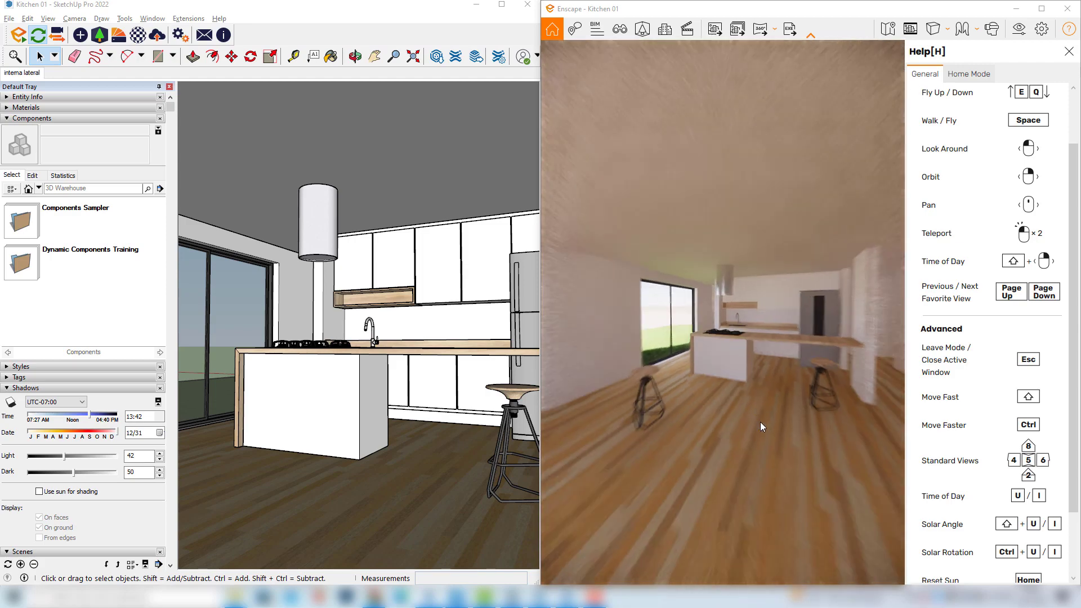
# - Move the camera fast forward and backward, look around the room, and teleport closer to the island
pyautogui.hotkey('shift', 'w')
pyautogui.hotkey('shift', 's')
pyautogui.moveTo(760, 421); pyautogui.dragTo(782, 356)
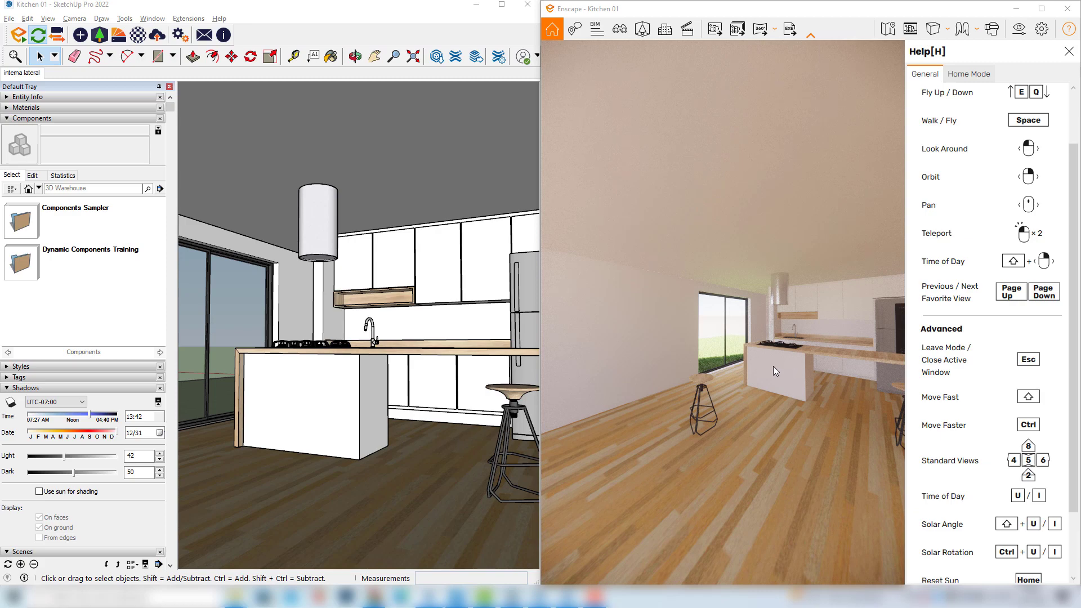
pyautogui.moveTo(780, 369); pyautogui.dragTo(747, 349)
pyautogui.doubleClick(761, 379)
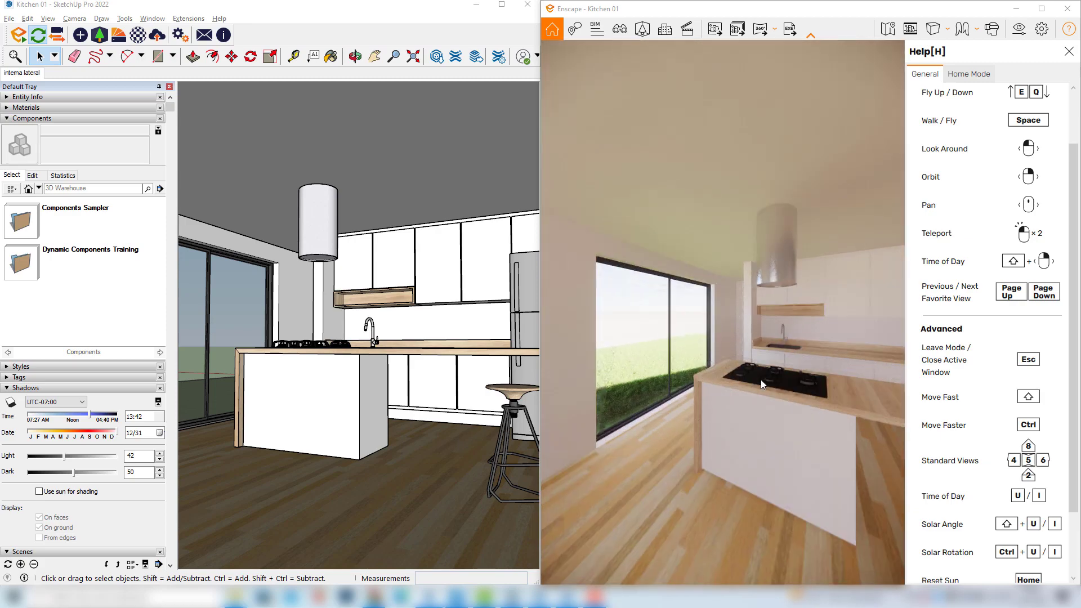
# - Use Move Fast to fly the camera back and forth between the island and the far side of the room
pyautogui.hotkey('shift', 's')
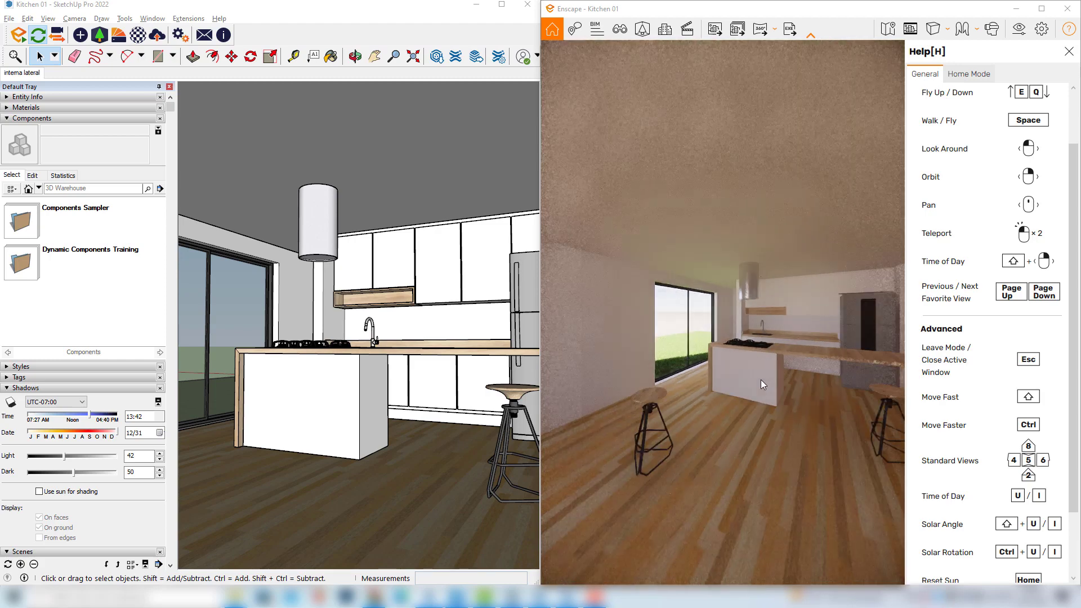
pyautogui.hotkey('shift', 'w')
pyautogui.hotkey('shift', 'w')
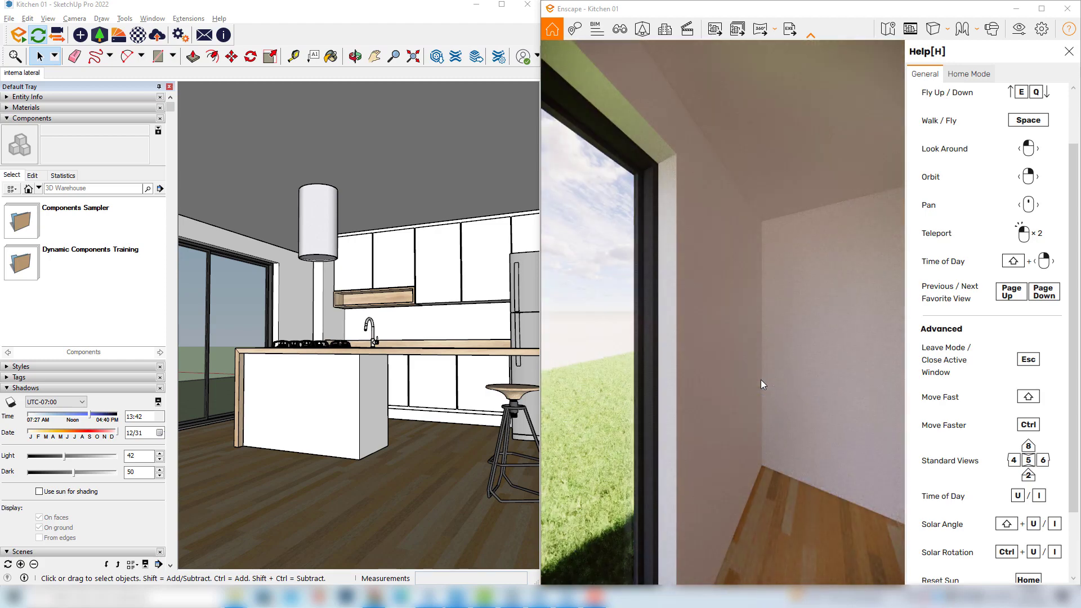
pyautogui.hotkey('shift', 's')
pyautogui.hotkey('shift', 'w')
pyautogui.hotkey('shift', 's')
pyautogui.hotkey('shift', 'w')
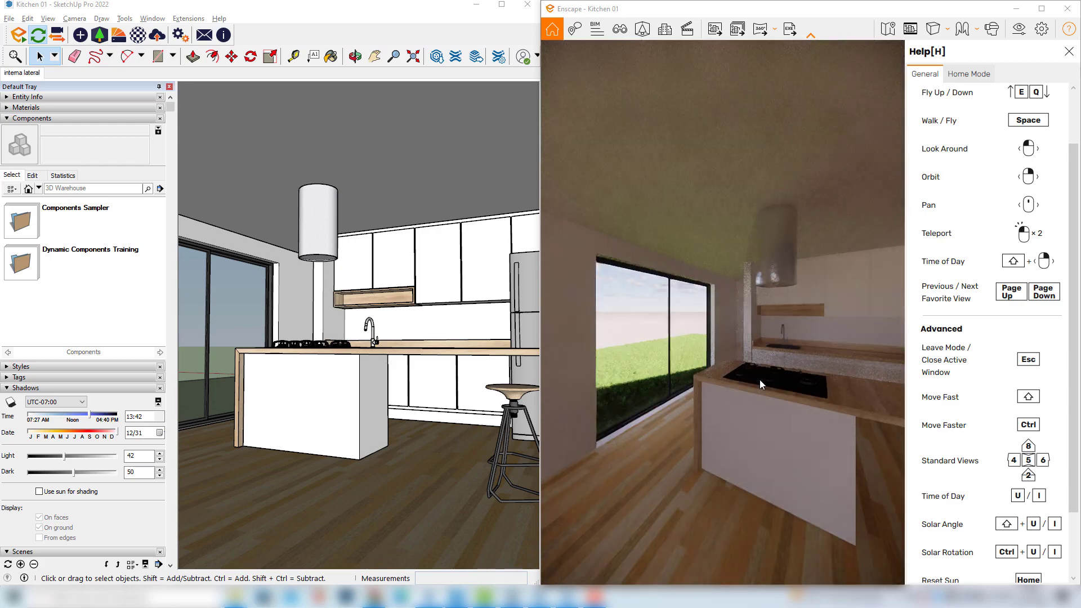
pyautogui.hotkey('shift', 's')
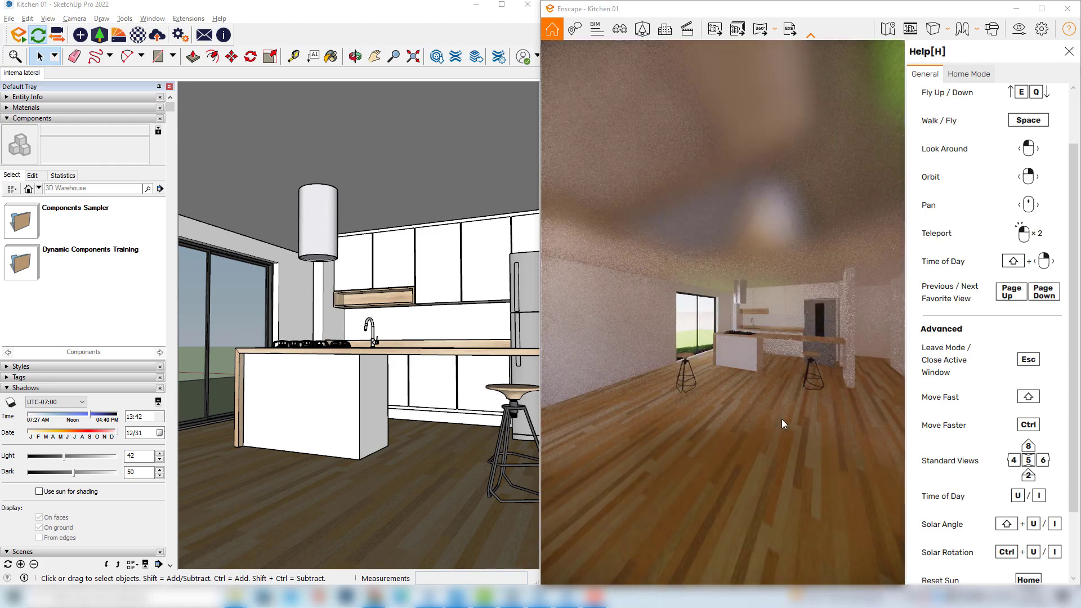
# - Use Move Faster to fly the camera backward and forward through the room, and shift the view slightly sideways
pyautogui.hotkey('ctrl', 's')
pyautogui.hotkey('ctrl', 'w')
pyautogui.hotkey('ctrl', 's')
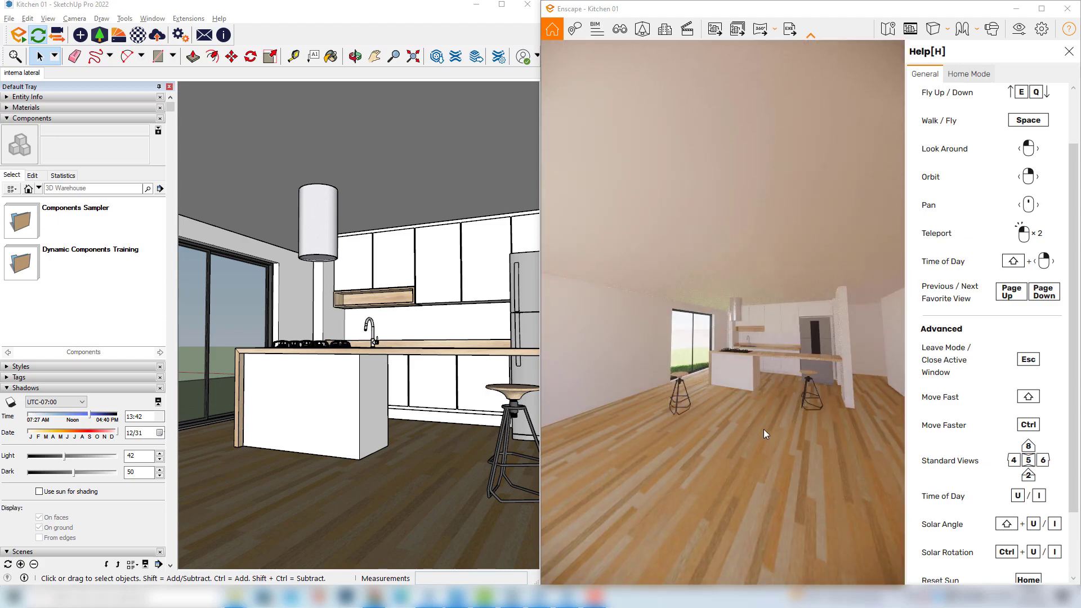
pyautogui.press('d')
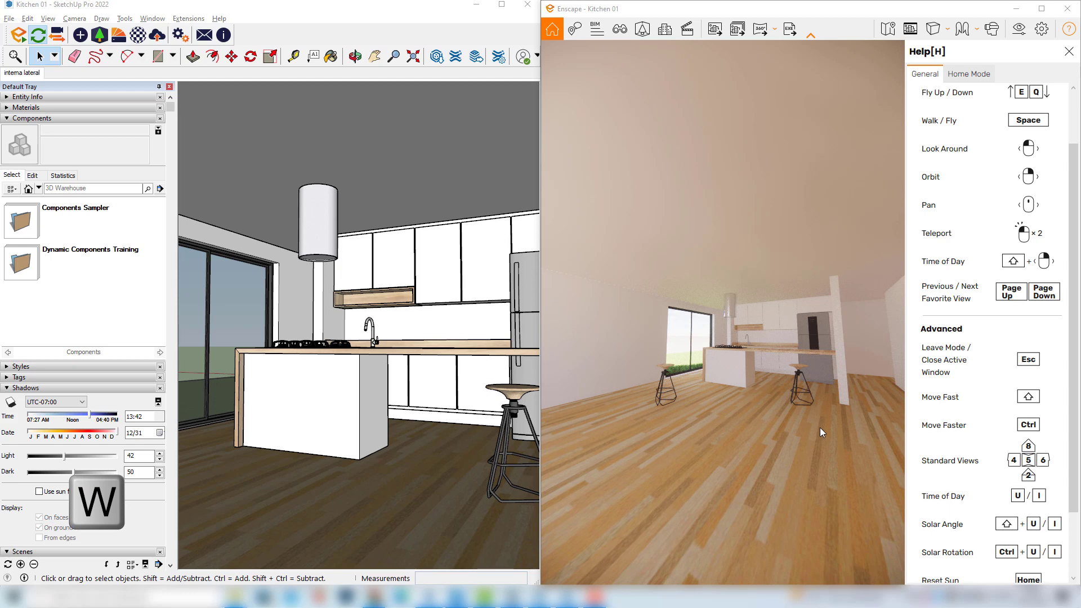
# - Steer the camera toward the island by looking around while moving forward and backward
pyautogui.press('w')
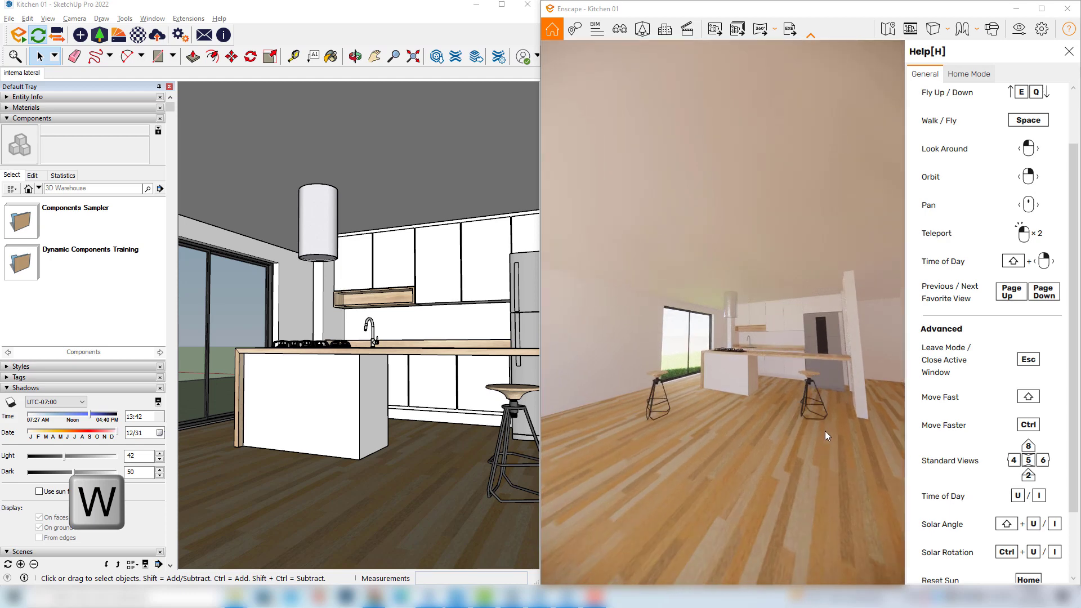
pyautogui.press('w')
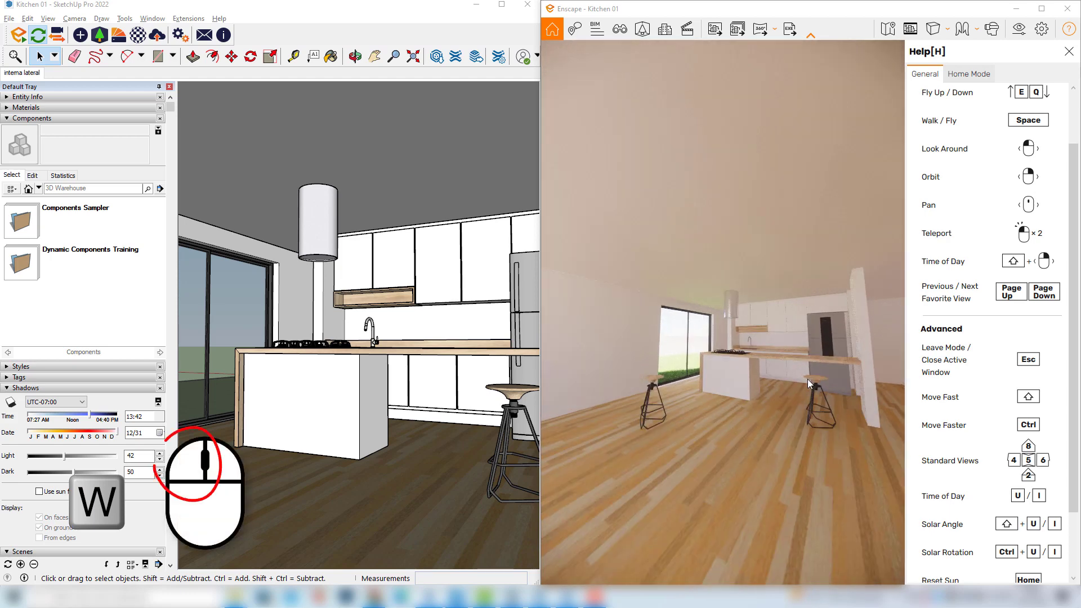
pyautogui.press('w')
pyautogui.moveTo(801, 391); pyautogui.dragTo(688, 428)
pyautogui.press('s')
pyautogui.press('w')
pyautogui.press('w')
pyautogui.press('w')
pyautogui.press('s')
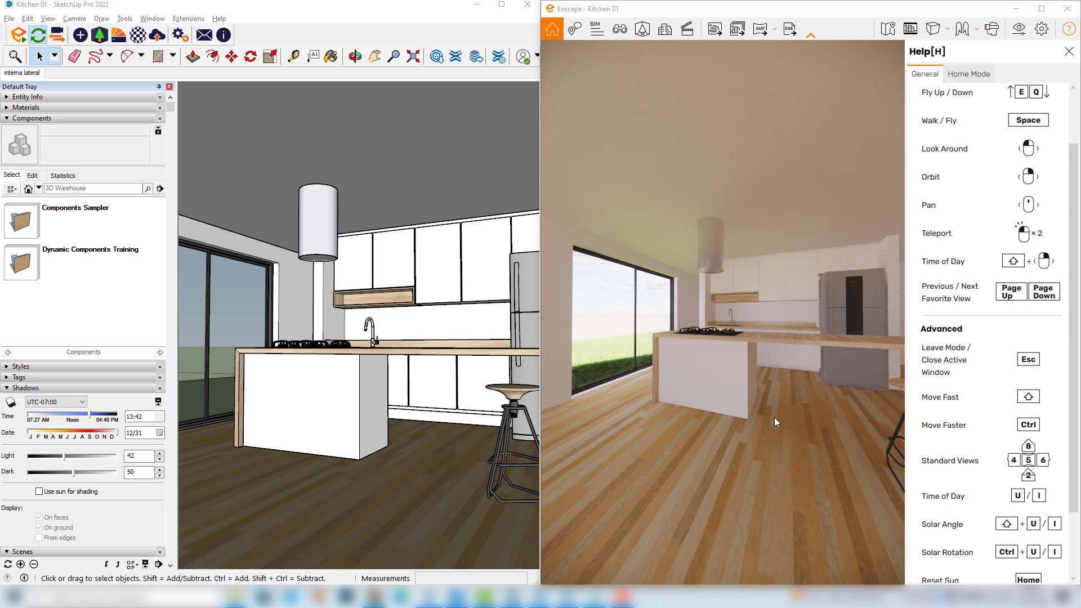
# - Fly the camera up and down, and advance until the cooktop and island are close
pyautogui.moveTo(760, 441); pyautogui.dragTo(753, 449)
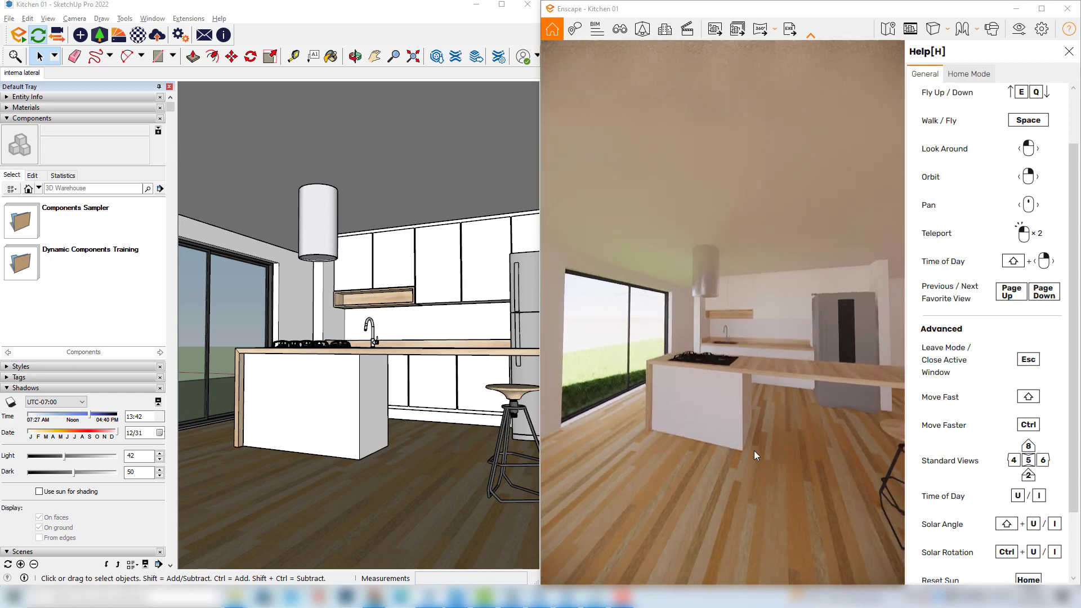
pyautogui.press('e')
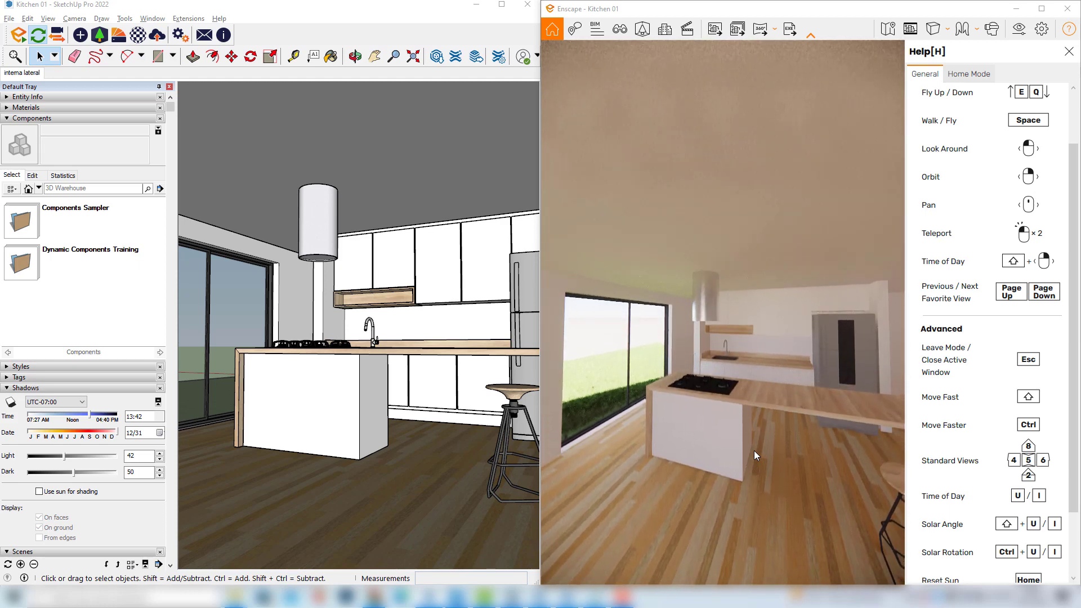
pyautogui.press('q')
pyautogui.press('e')
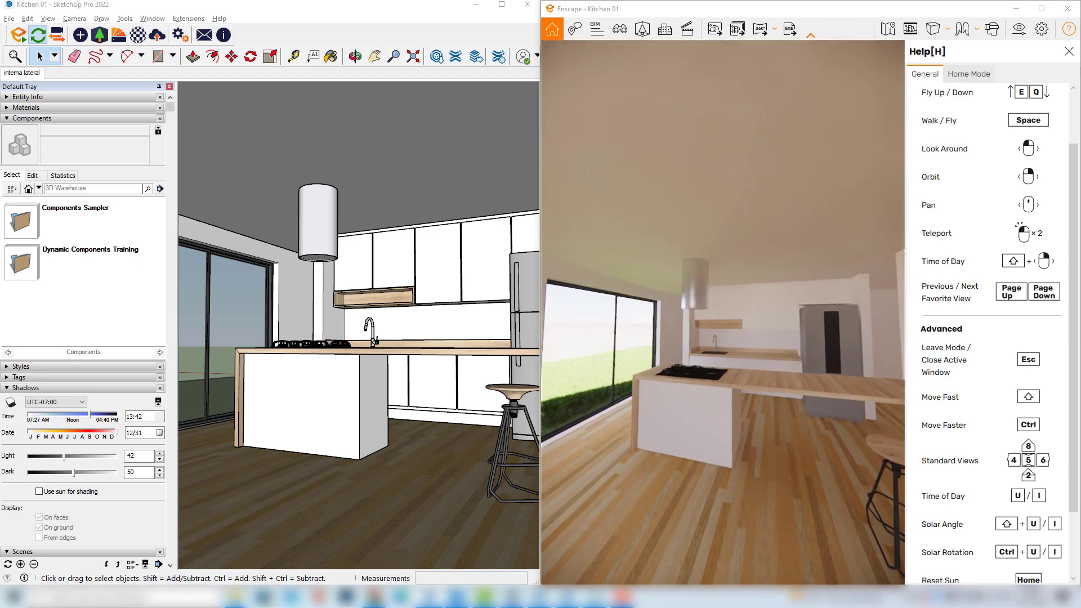
pyautogui.press('q')
pyautogui.press('w')
pyautogui.press('w')
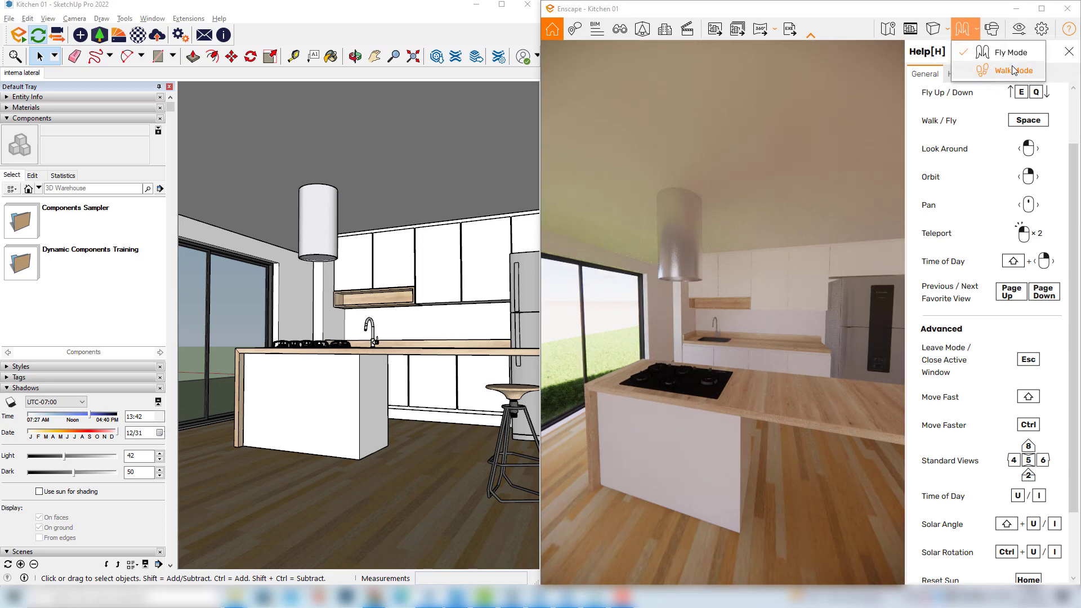
# - Switch Enscape navigation to Walk Mode and walk to the partition wall and back, looking around the kitchen
pyautogui.press('space')
pyautogui.click(999, 72)
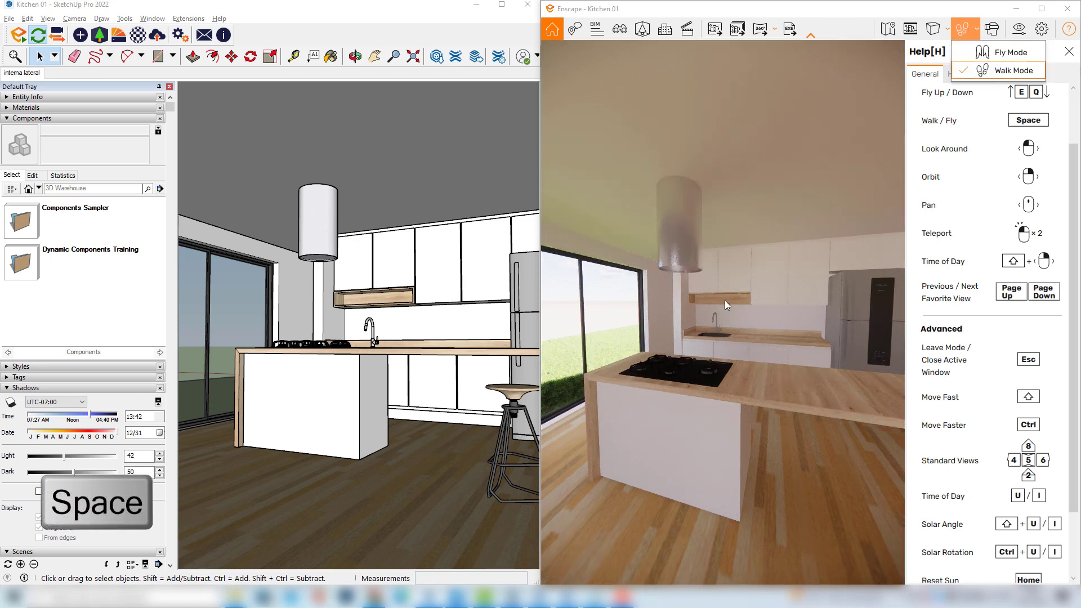
pyautogui.press('s')
pyautogui.moveTo(744, 372); pyautogui.dragTo(798, 472)
pyautogui.press('w')
pyautogui.press('space')
pyautogui.press('w')
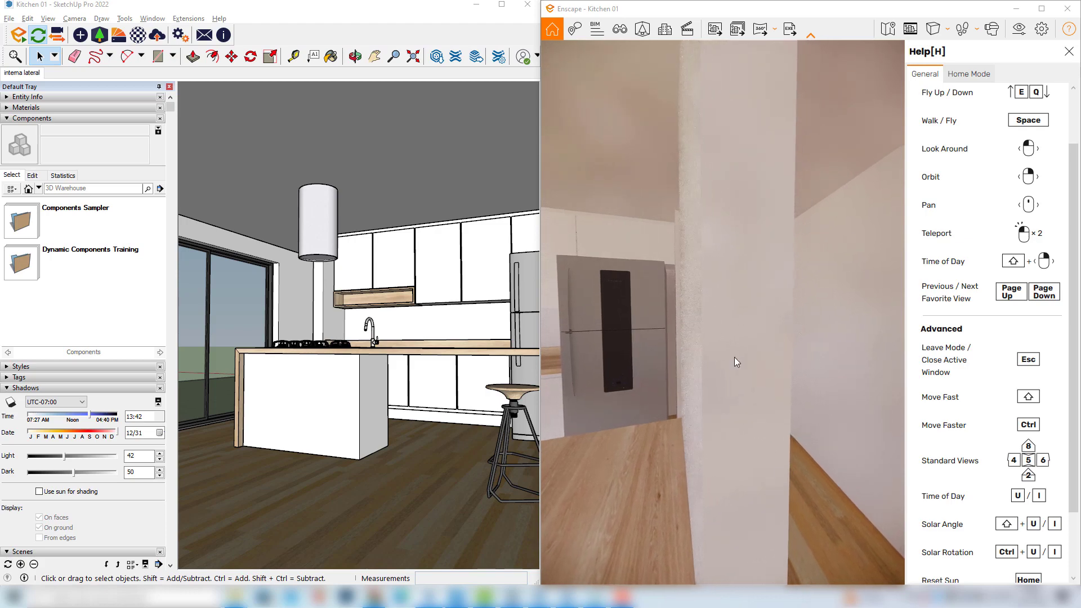
pyautogui.press('s')
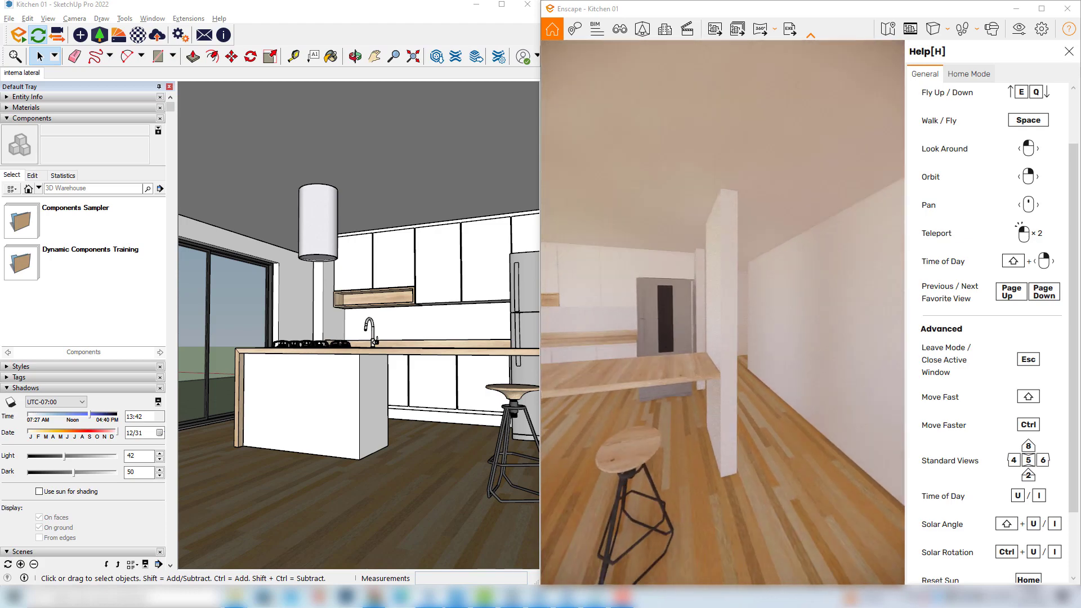
pyautogui.moveTo(731, 447)
pyautogui.mouseDown()
pyautogui.moveTo(585, 447)
pyautogui.moveTo(866, 447)
pyautogui.moveTo(555, 447)
pyautogui.moveTo(805, 451)
pyautogui.mouseUp()
pyautogui.moveTo(686, 306); pyautogui.dragTo(720, 305)
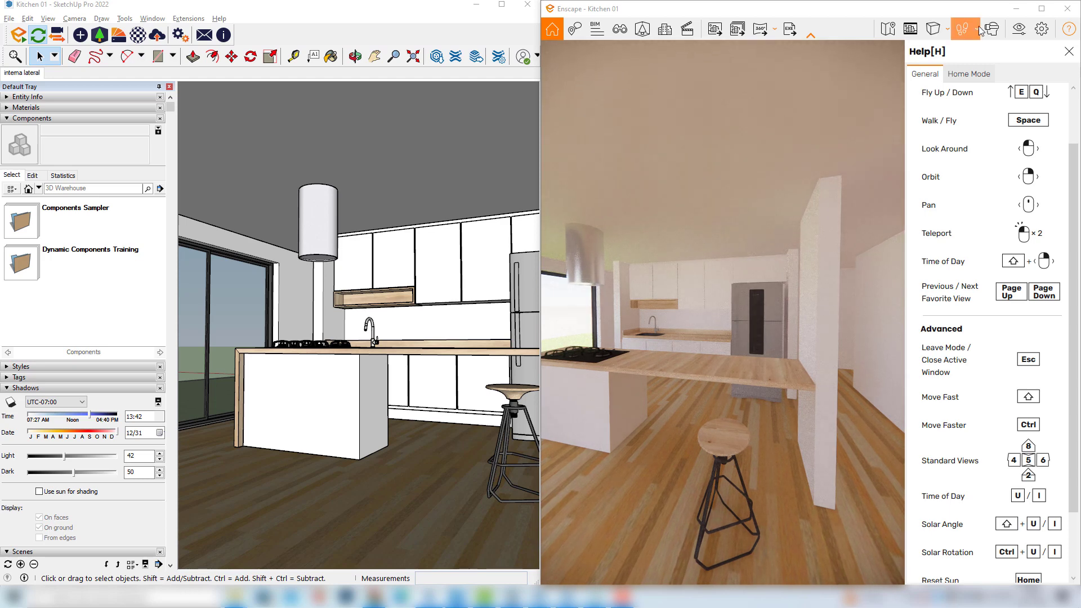
# - Set Enscape navigation to Fly Mode and fly past the stool and partition toward the island, turning the view along the way
pyautogui.click(990, 56)
pyautogui.press('w')
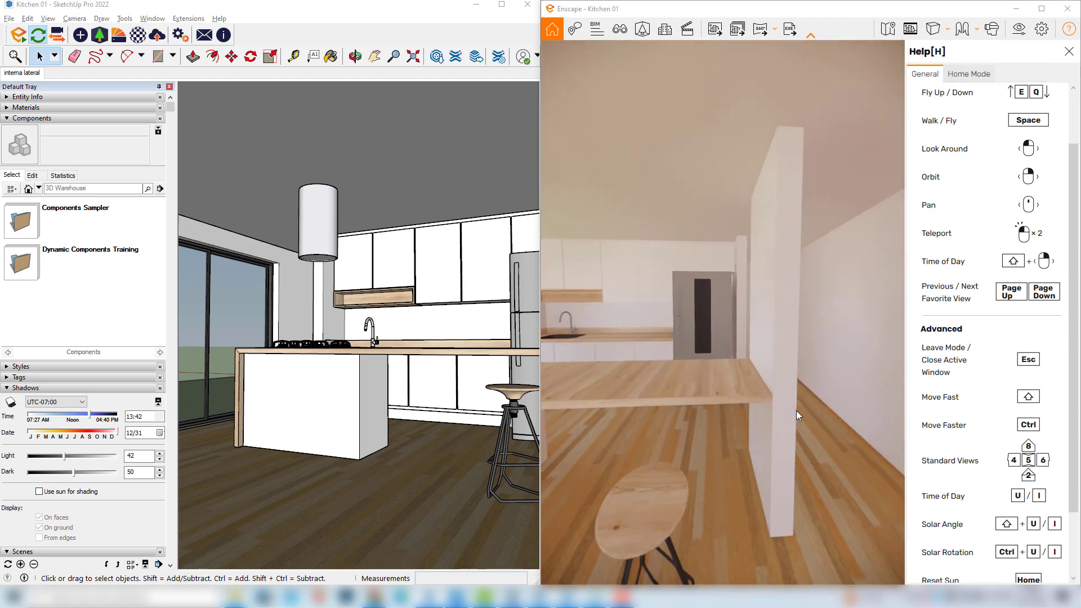
pyautogui.press('w')
pyautogui.moveTo(788, 413); pyautogui.dragTo(799, 385)
pyautogui.moveTo(671, 380); pyautogui.dragTo(574, 407)
pyautogui.press('w')
pyautogui.moveTo(798, 393); pyautogui.dragTo(643, 336)
pyautogui.press('w')
pyautogui.moveTo(788, 304); pyautogui.dragTo(671, 321)
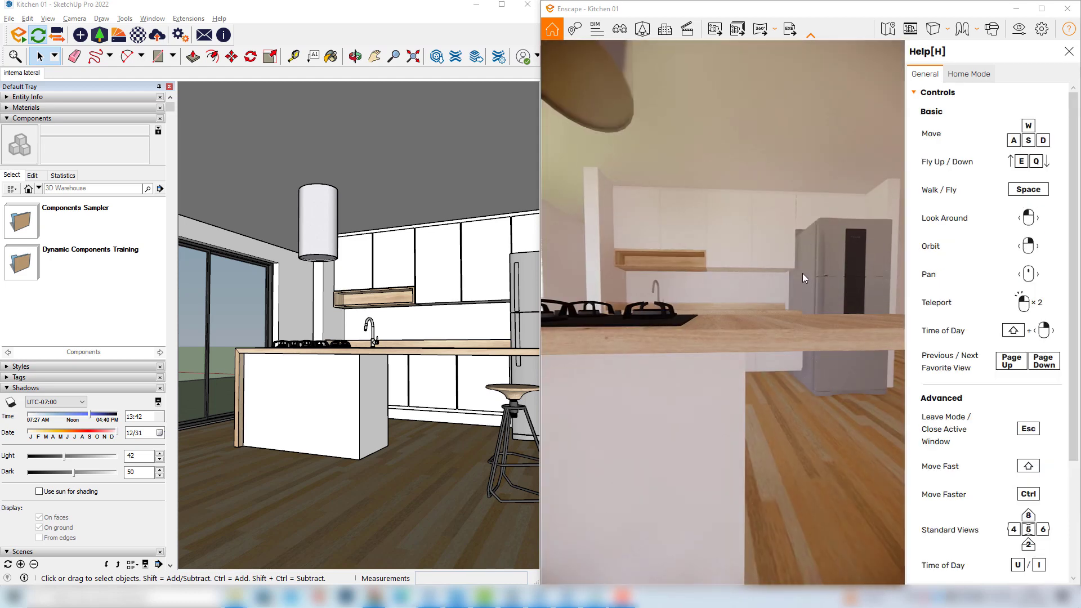
# - Fly the Enscape camera back from the island and forward again, turning the view toward the island and glass doors
pyautogui.moveTo(812, 282); pyautogui.dragTo(711, 271)
pyautogui.press('s')
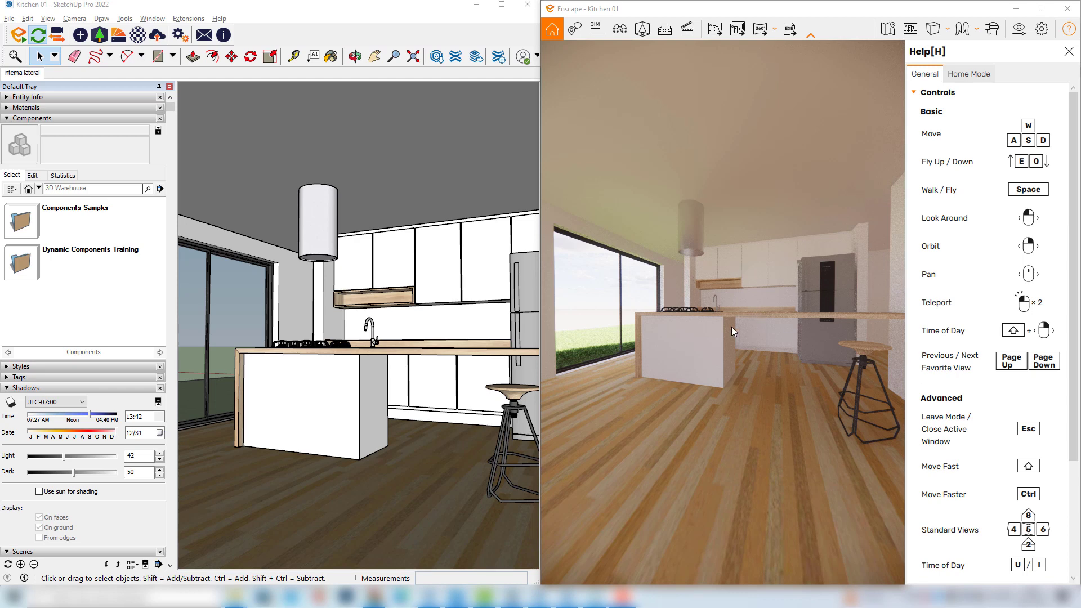
pyautogui.press('w')
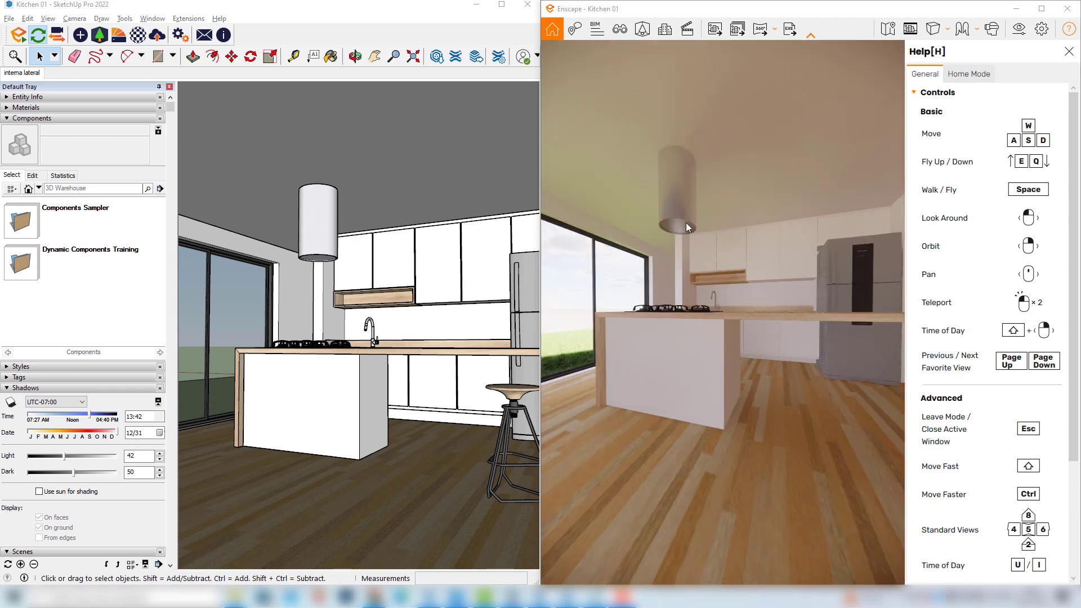
pyautogui.moveTo(724, 298)
pyautogui.mouseDown()
pyautogui.moveTo(713, 297)
pyautogui.moveTo(746, 300)
pyautogui.mouseUp()
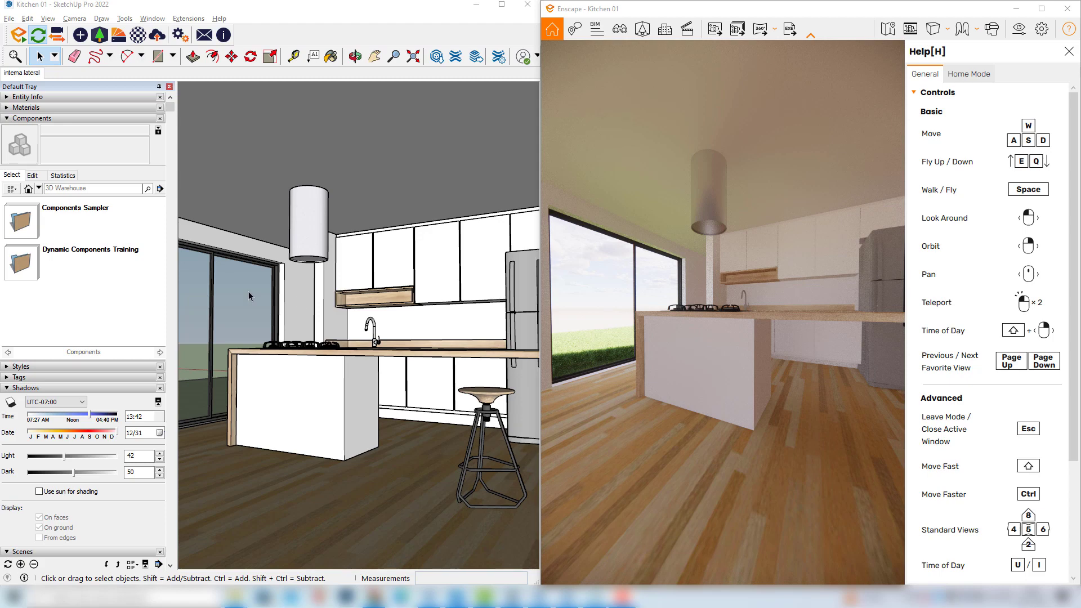
# - Turn on view synchronization between SketchUp and Enscape, and orbit the SketchUp model around the kitchen island
pyautogui.moveTo(249, 295)
pyautogui.mouseDown(button='middle')
pyautogui.moveTo(306, 313)
pyautogui.moveTo(338, 281)
pyautogui.moveTo(251, 293)
pyautogui.mouseUp(button='middle')
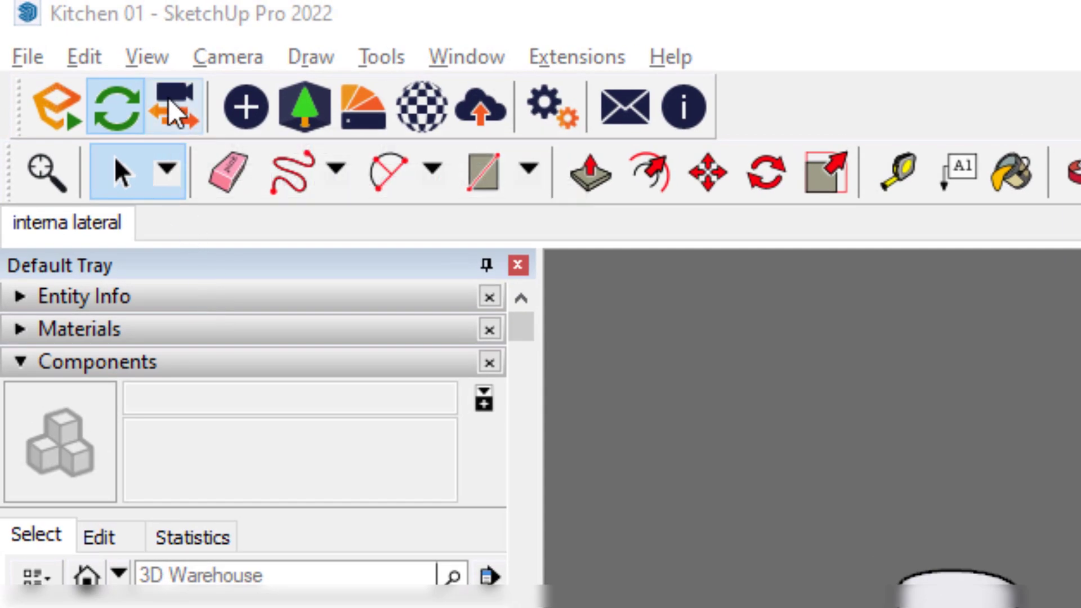
pyautogui.click(171, 103)
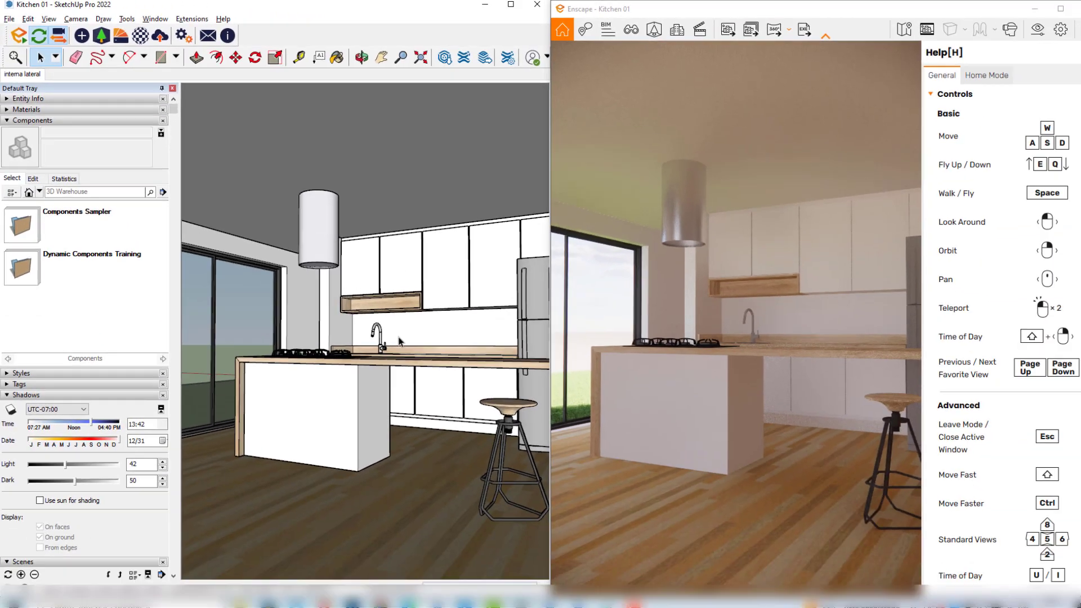
pyautogui.moveTo(398, 341)
pyautogui.mouseDown(button='middle')
pyautogui.moveTo(329, 342)
pyautogui.moveTo(359, 395)
pyautogui.moveTo(407, 353)
pyautogui.moveTo(423, 320)
pyautogui.moveTo(360, 304)
pyautogui.moveTo(317, 318)
pyautogui.moveTo(442, 328)
pyautogui.mouseUp(button='middle')
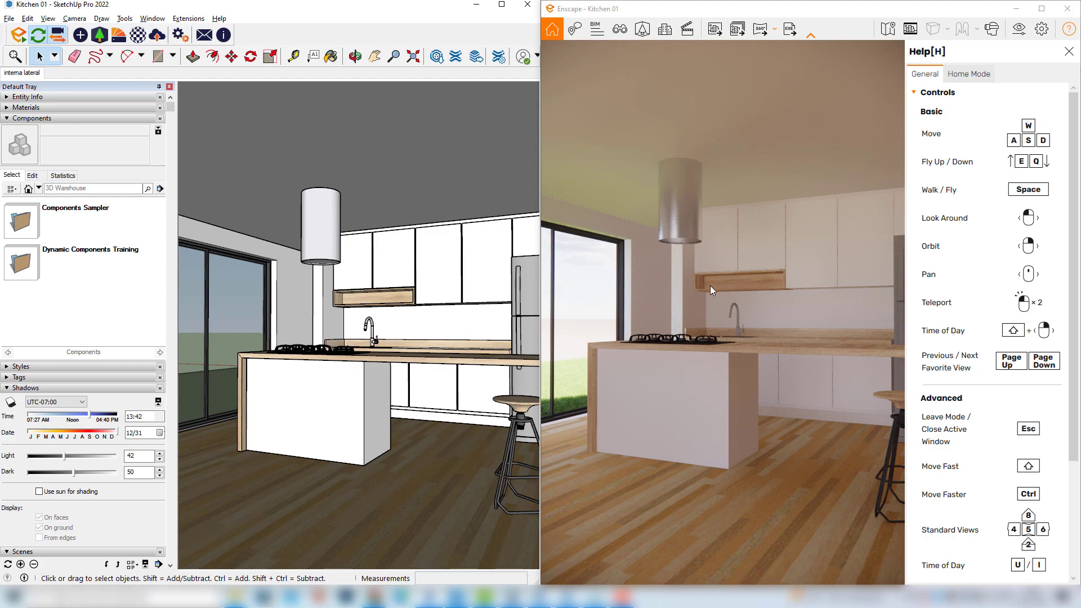
# - Try looking around in the synchronized Enscape render, and orbit and zoom out the SketchUp view of the island
pyautogui.moveTo(710, 286); pyautogui.dragTo(765, 272)
pyautogui.moveTo(670, 269)
pyautogui.mouseDown()
pyautogui.moveTo(800, 217)
pyautogui.moveTo(648, 222)
pyautogui.moveTo(697, 253)
pyautogui.moveTo(760, 256)
pyautogui.moveTo(709, 222)
pyautogui.moveTo(659, 230)
pyautogui.mouseUp()
pyautogui.moveTo(466, 326)
pyautogui.mouseDown(button='middle')
pyautogui.moveTo(457, 312)
pyautogui.moveTo(309, 317)
pyautogui.mouseUp(button='middle')
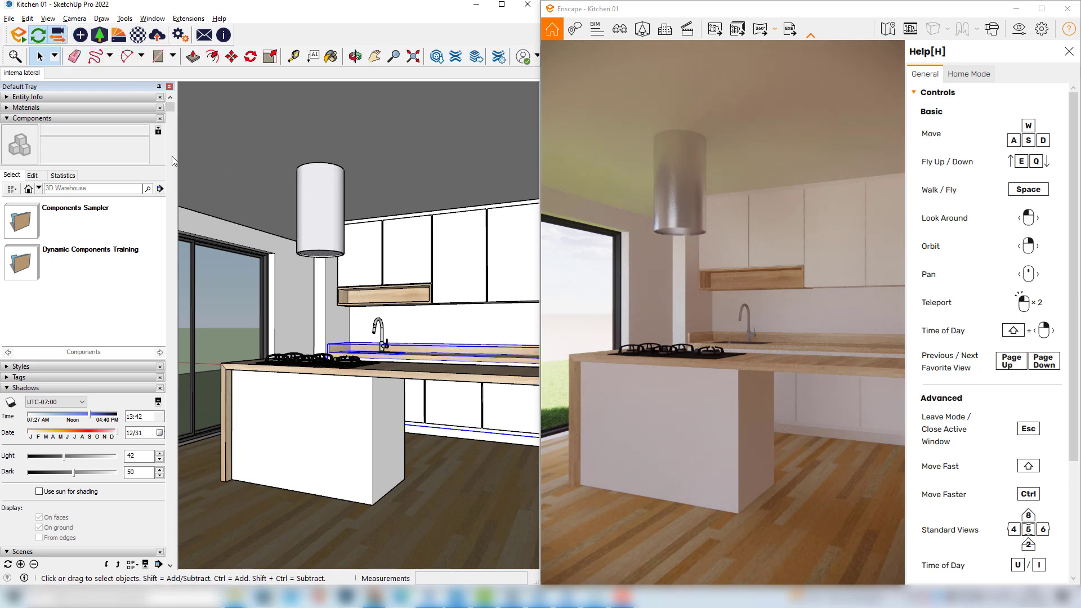
pyautogui.scroll(-2, 347, 306)
pyautogui.moveTo(351, 337)
pyautogui.mouseDown(button='middle')
pyautogui.moveTo(378, 359)
pyautogui.moveTo(369, 339)
pyautogui.mouseUp(button='middle')
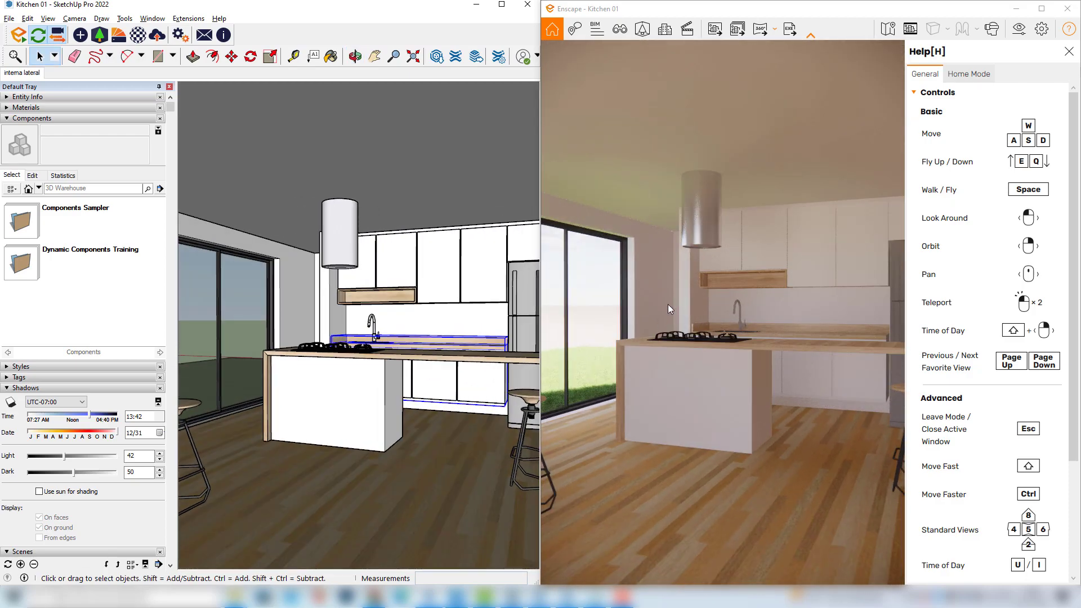